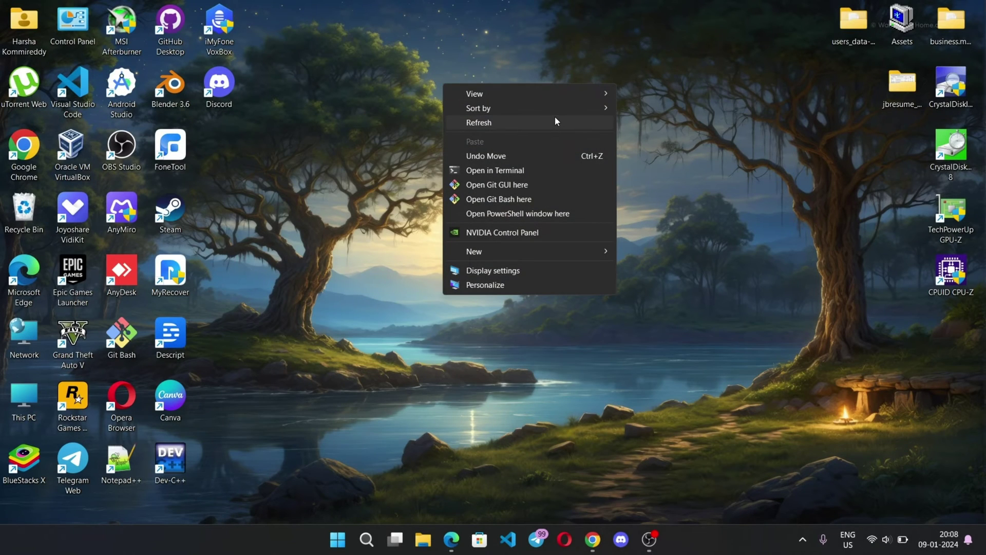
Scroll through the HitPaw Voice Changer web page to reach the free Windows download.
left_click(555, 121)
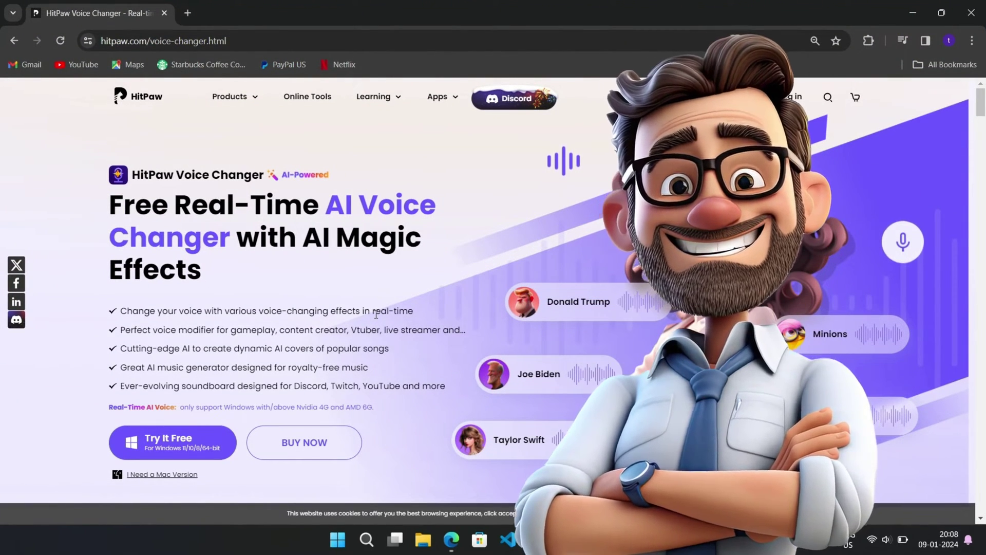
scroll(376, 314, "down", 1)
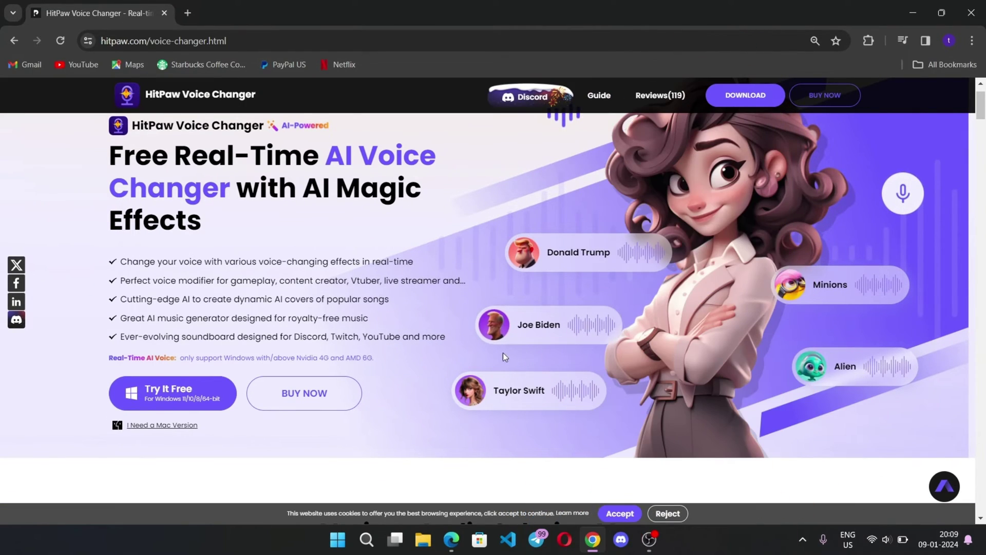
scroll(419, 357, "up", 1)
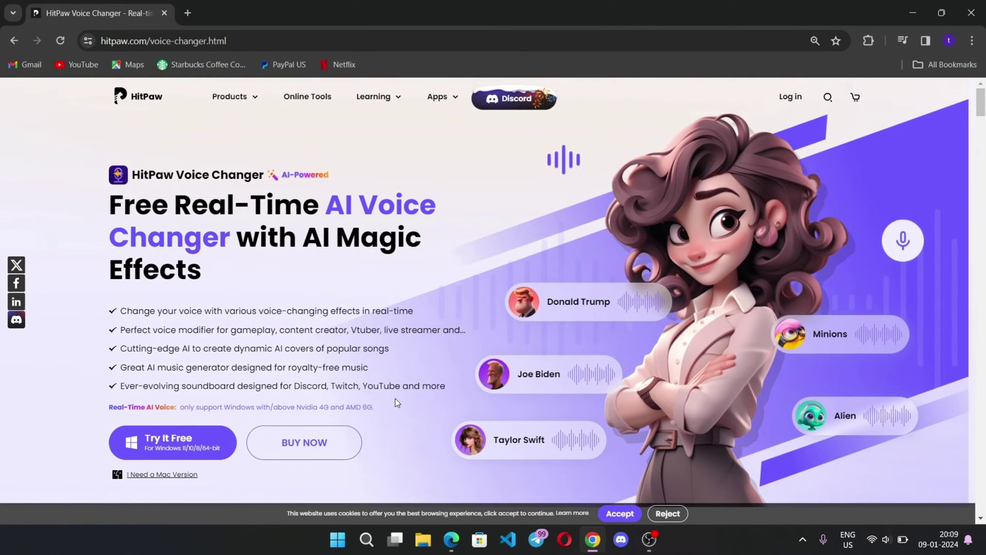
scroll(396, 399, "down", 1)
scroll(396, 399, "down", 7)
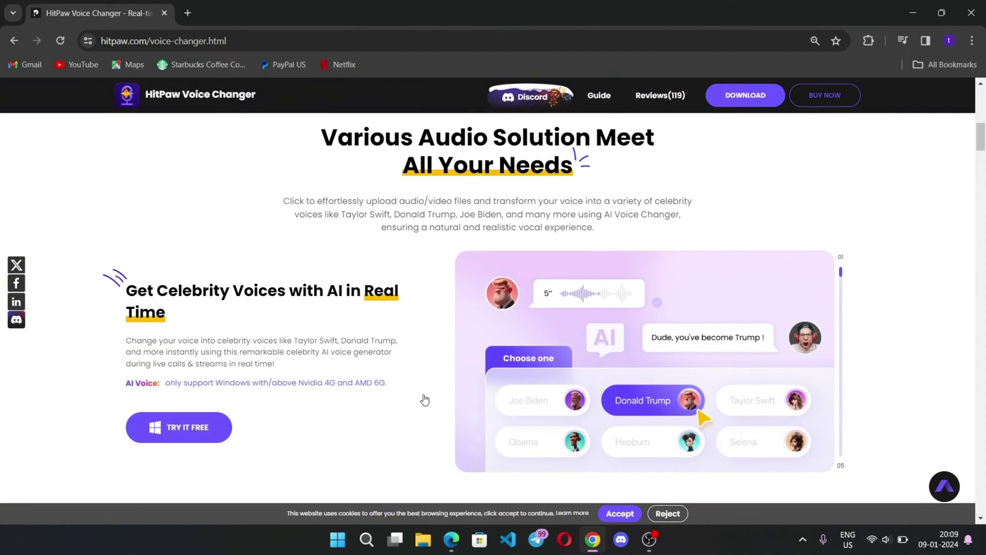
scroll(371, 392, "down", 2)
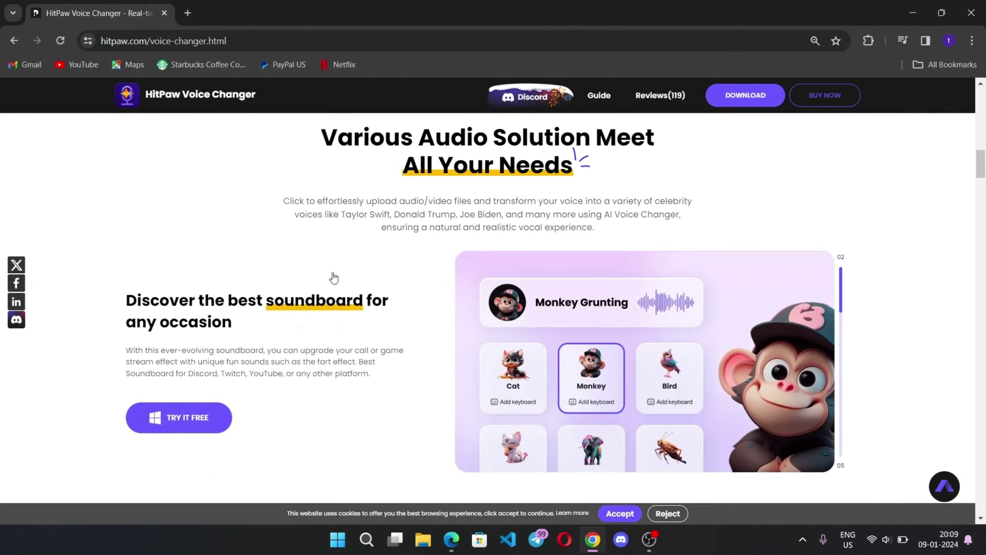
scroll(385, 397, "down", 2)
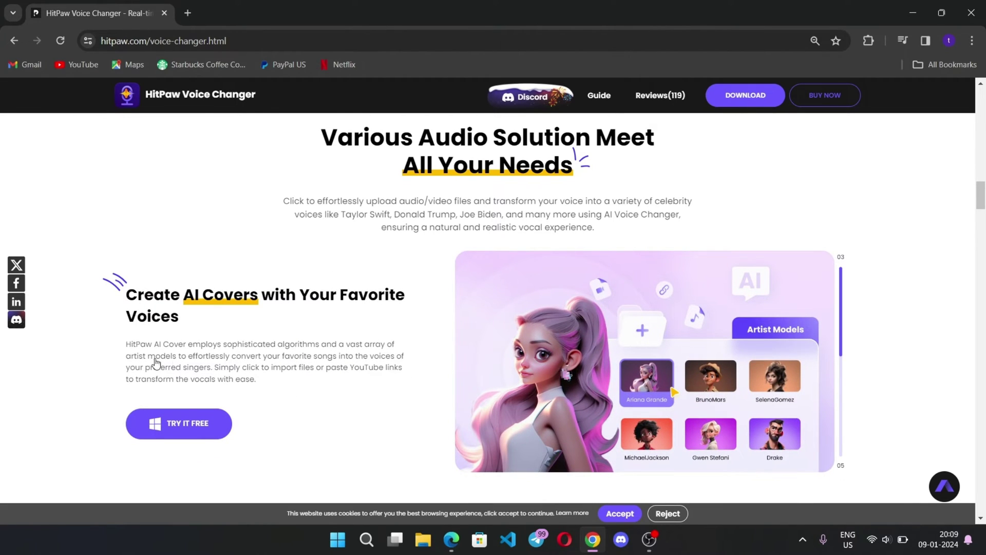
scroll(384, 415, "down", 2)
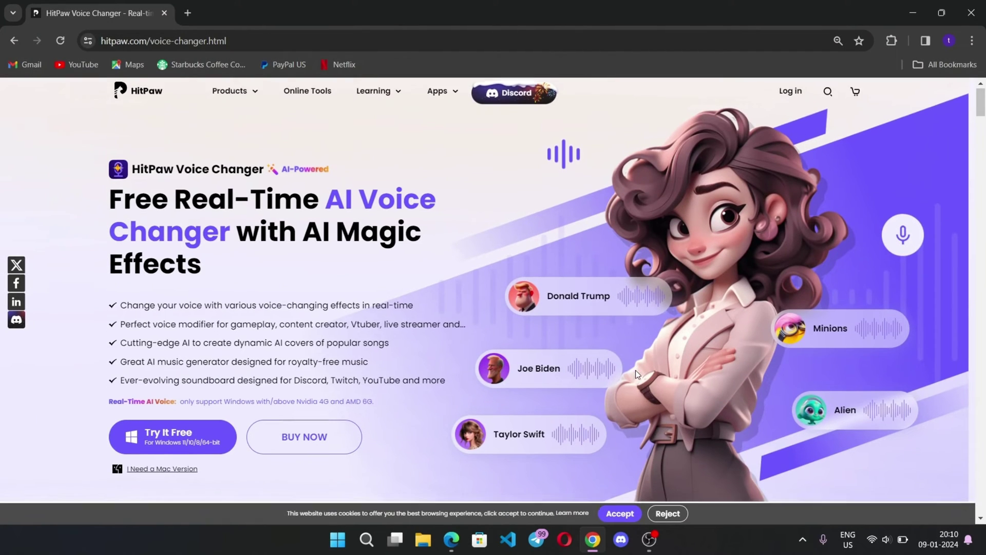
scroll(600, 342, "down", 1)
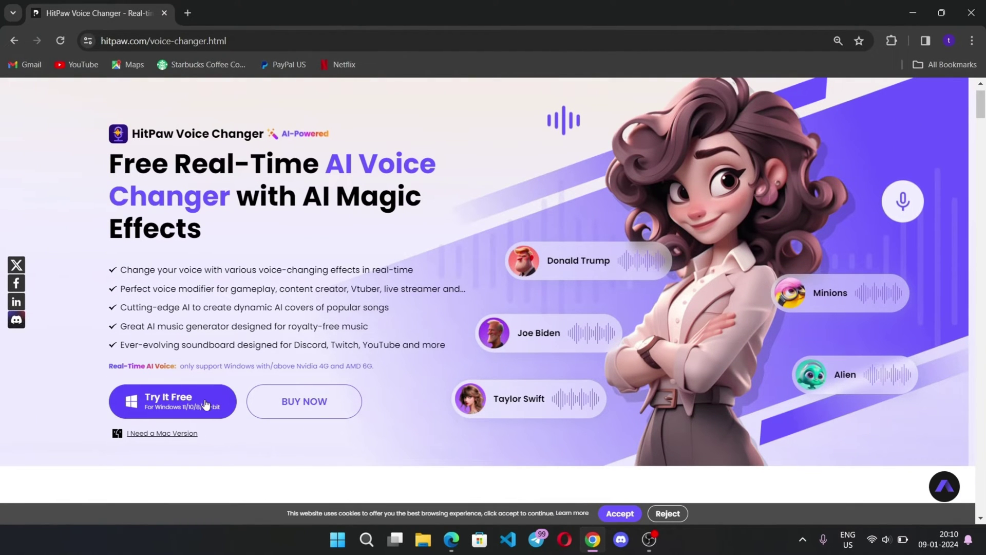
Download the free Windows installer from the downloads panel and install HitPaw Voice Changer.
left_click(165, 409)
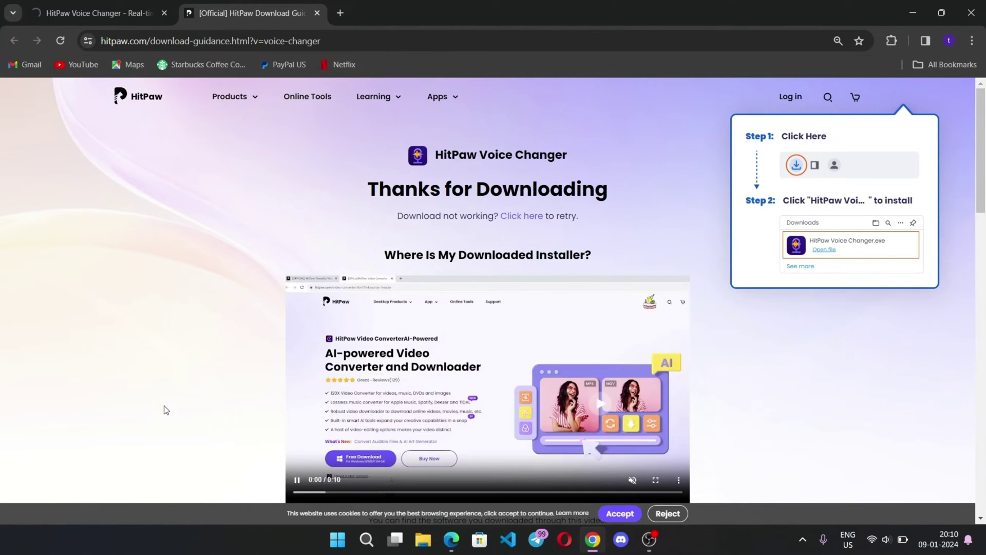
left_click(903, 41)
left_click(782, 95)
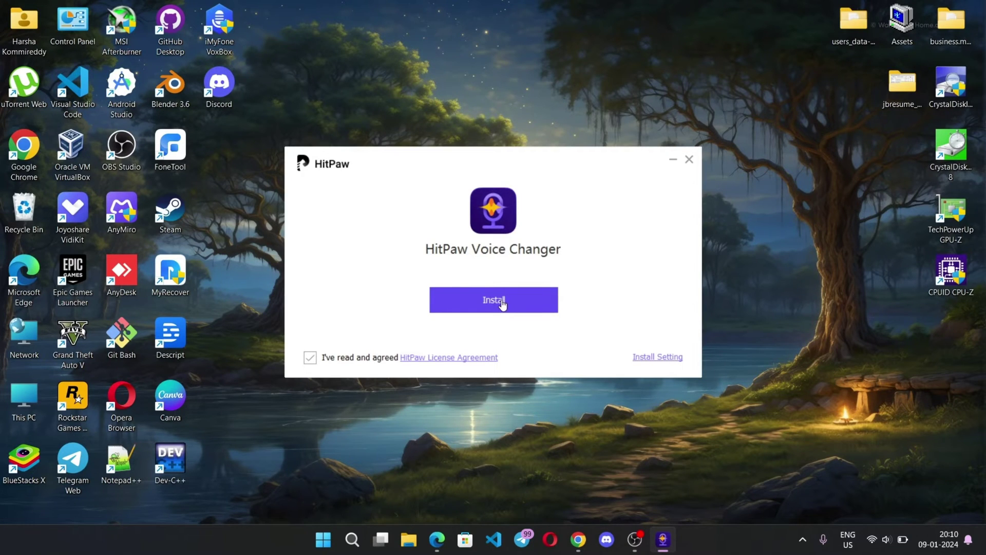
left_click(502, 303)
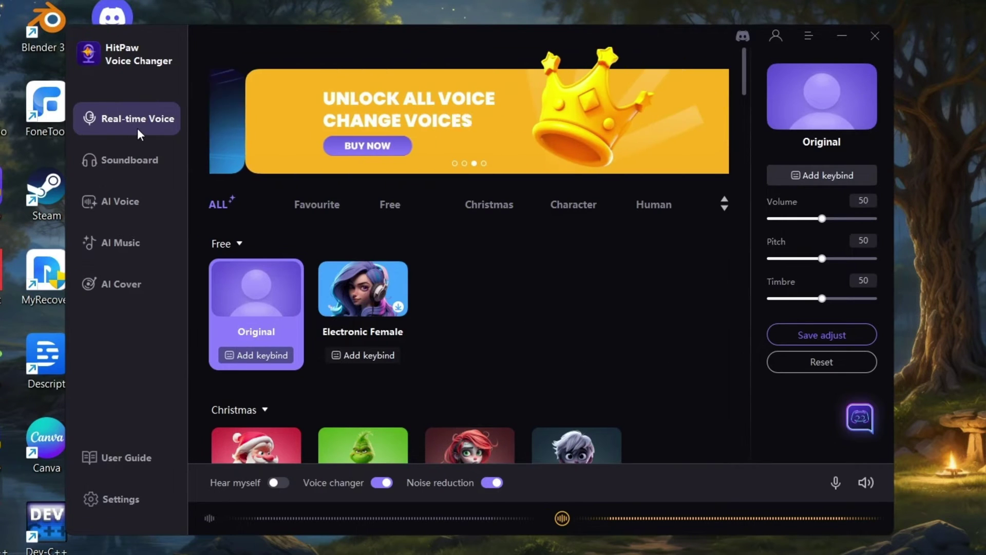
Visit the Soundboard, AI Voice, AI Music and AI Cover pages, scanning the artist models.
scroll(492, 315, "down", 10)
scroll(492, 316, "down", 5)
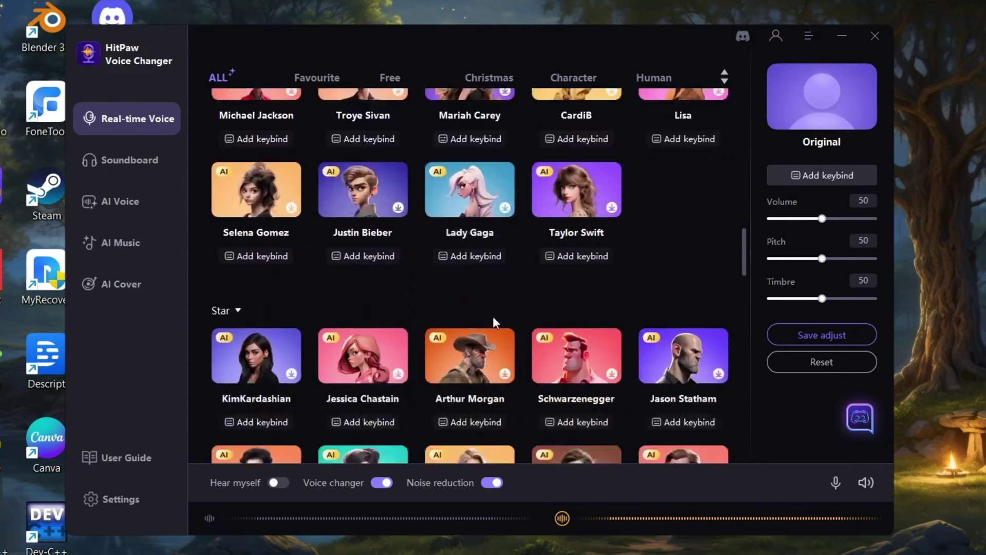
left_click(131, 160)
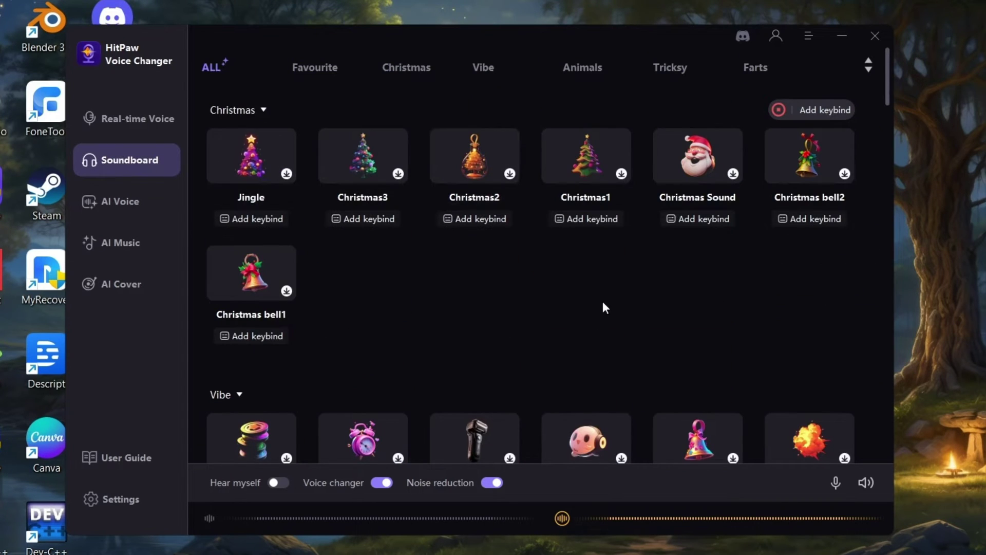
left_click(122, 208)
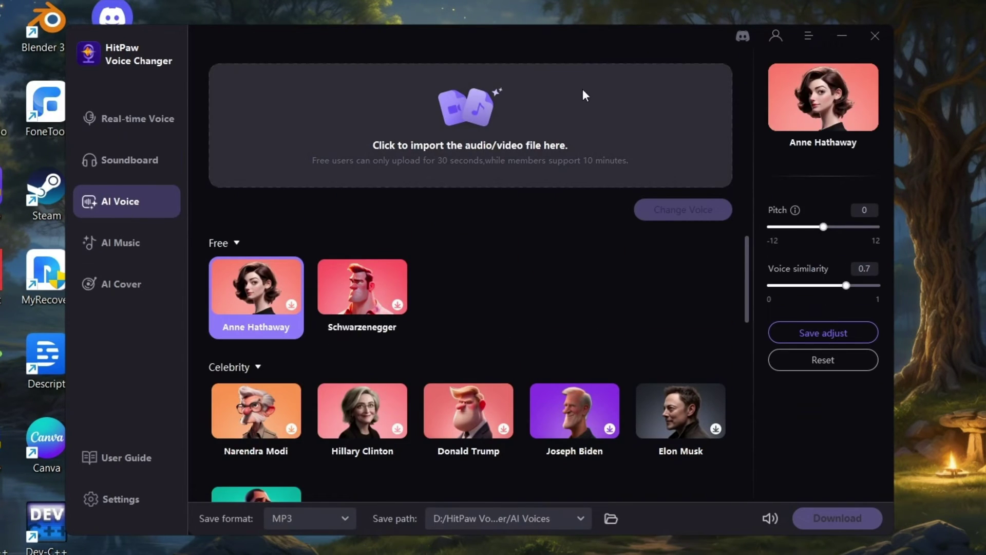
left_click(111, 246)
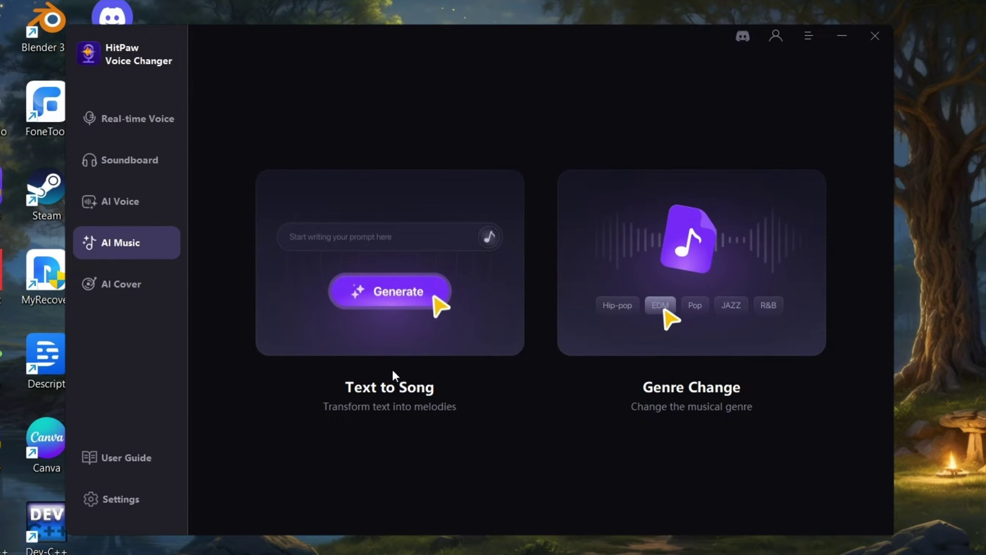
left_click(126, 283)
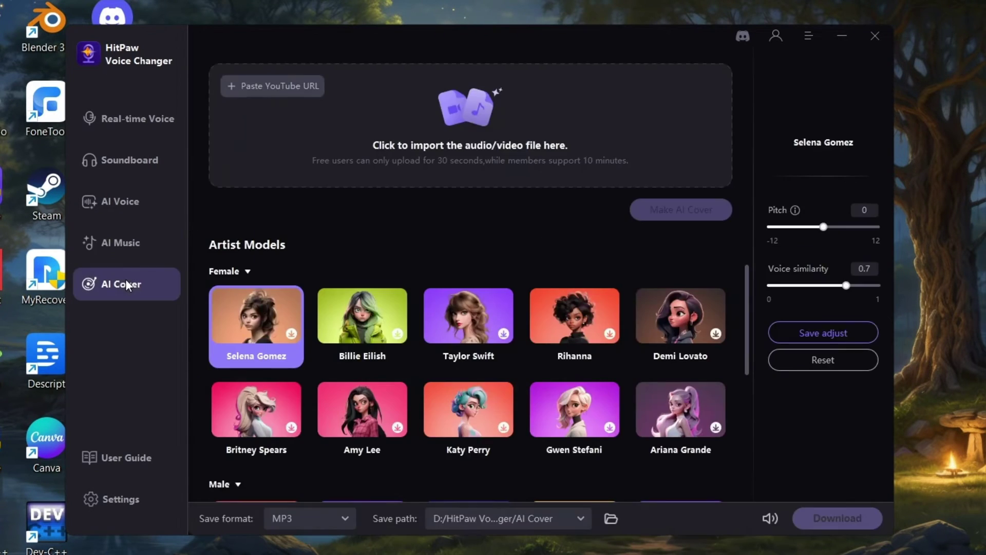
scroll(440, 350, "down", 5)
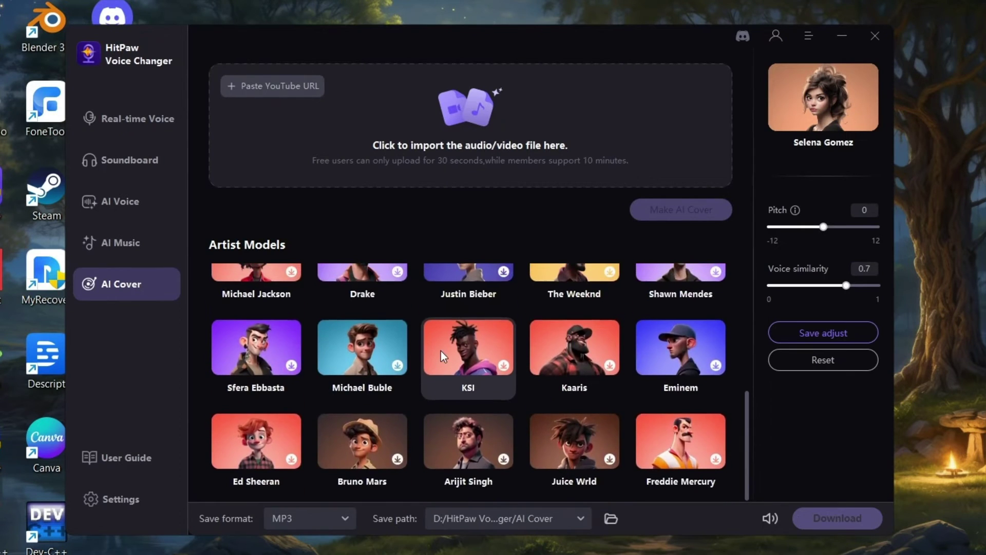
scroll(441, 350, "up", 5)
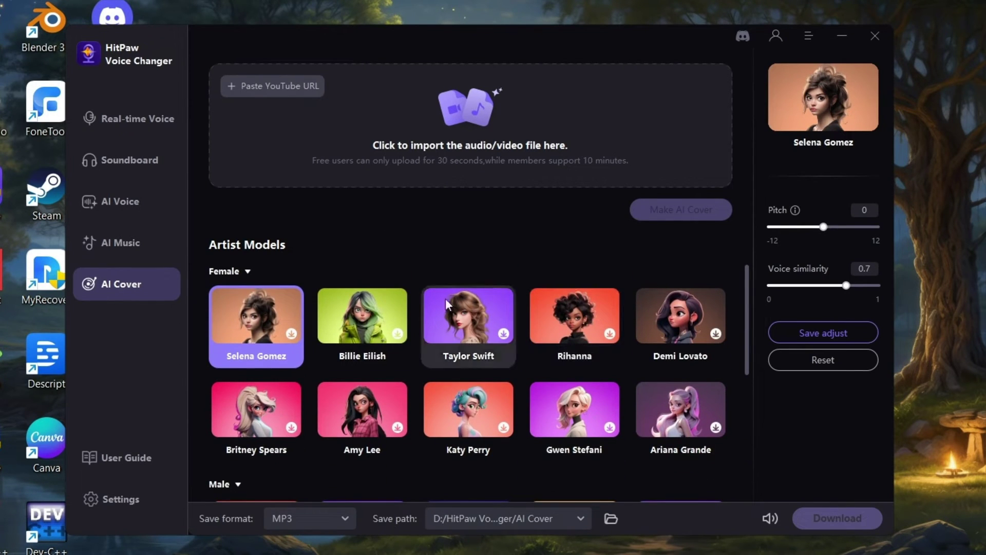
In Settings, choose External Microphone as the input device.
left_click(129, 495)
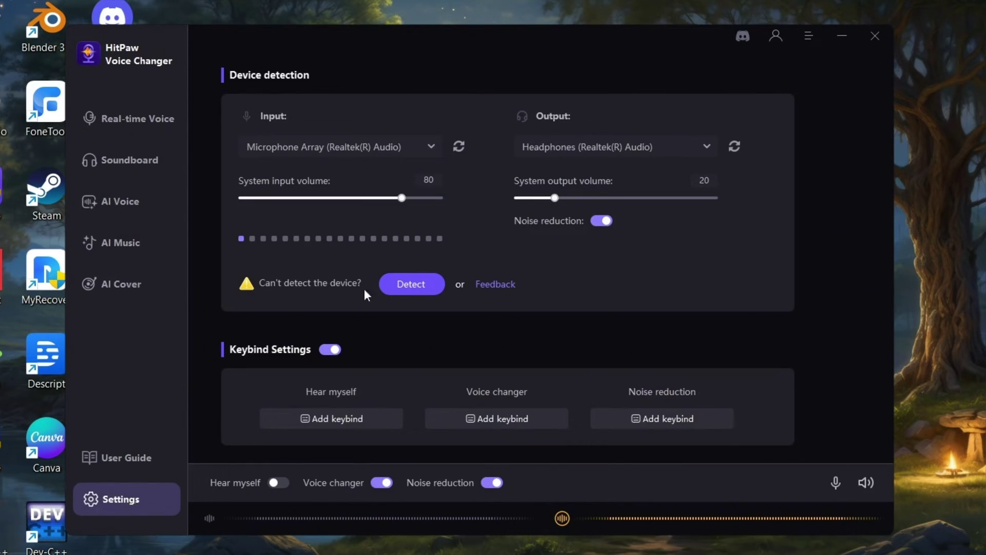
left_click(381, 148)
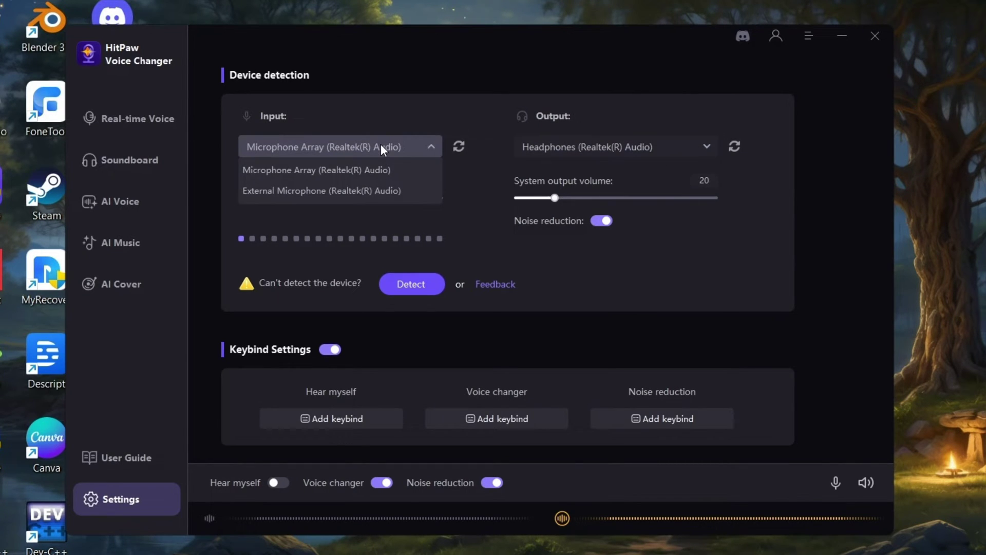
left_click(350, 189)
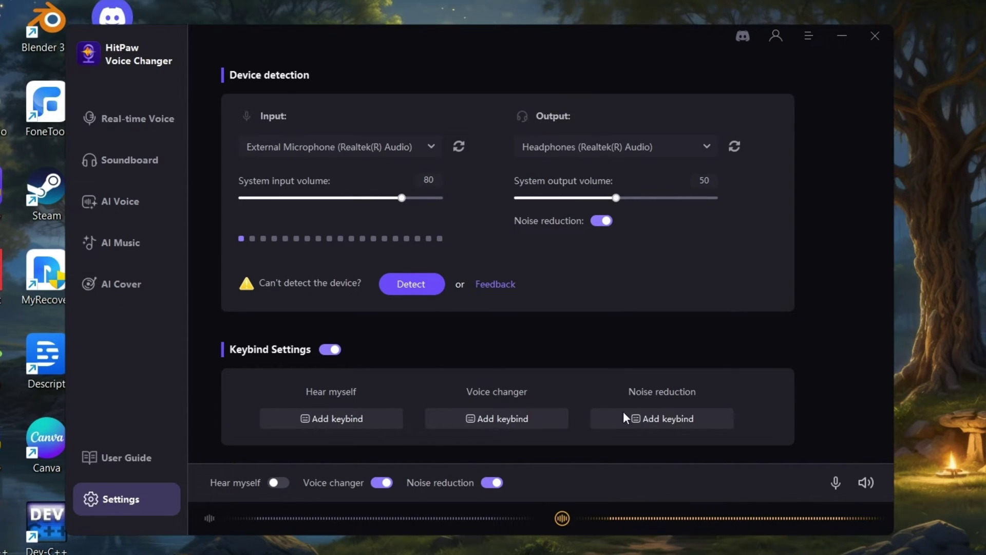
Bind Shift + h to Hear myself and test it alongside the voice changer toggle.
left_click(339, 419)
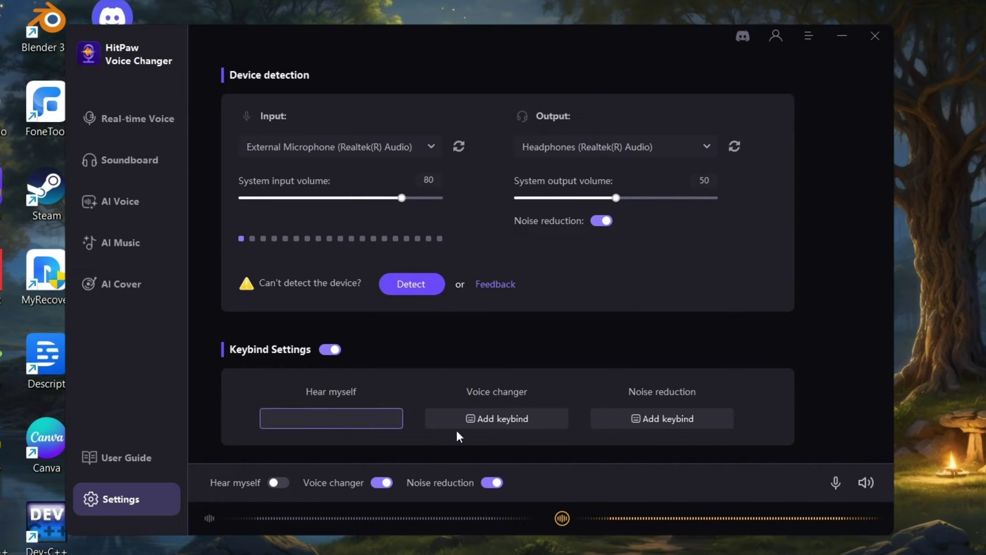
key("shift+h")
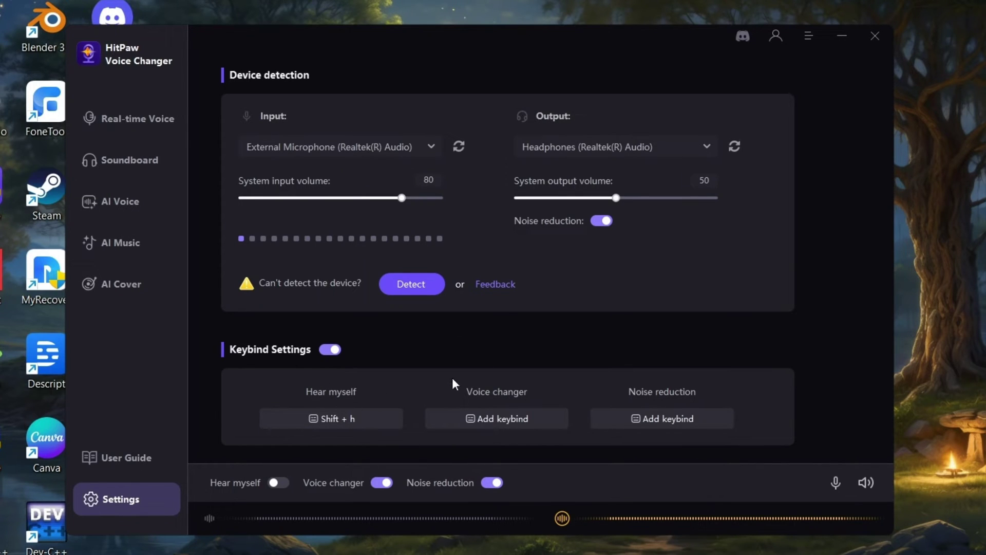
left_click(282, 482)
left_click(382, 482)
left_click(382, 483)
key("shift+h")
Download the Electronic Female voice and turn on Hear myself.
left_click(154, 127)
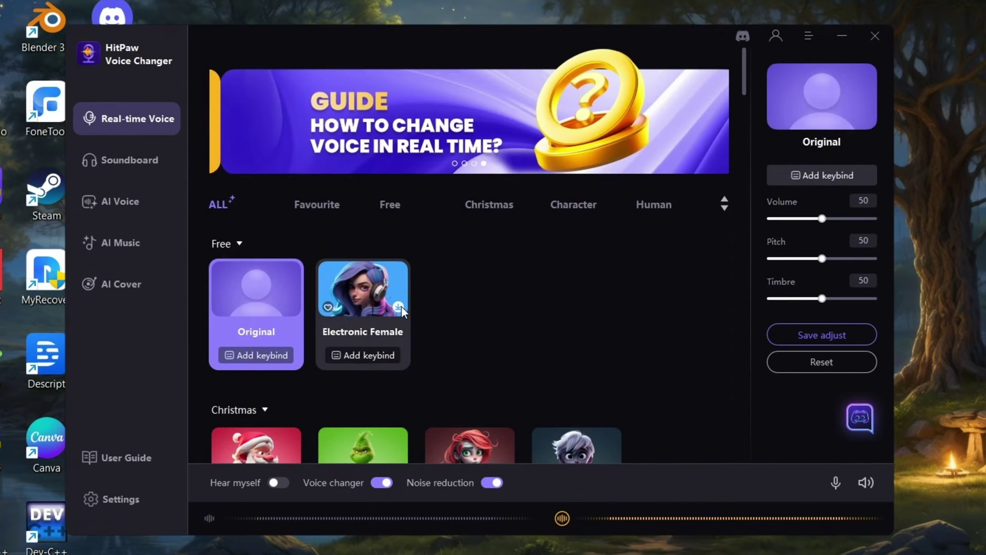
left_click(400, 307)
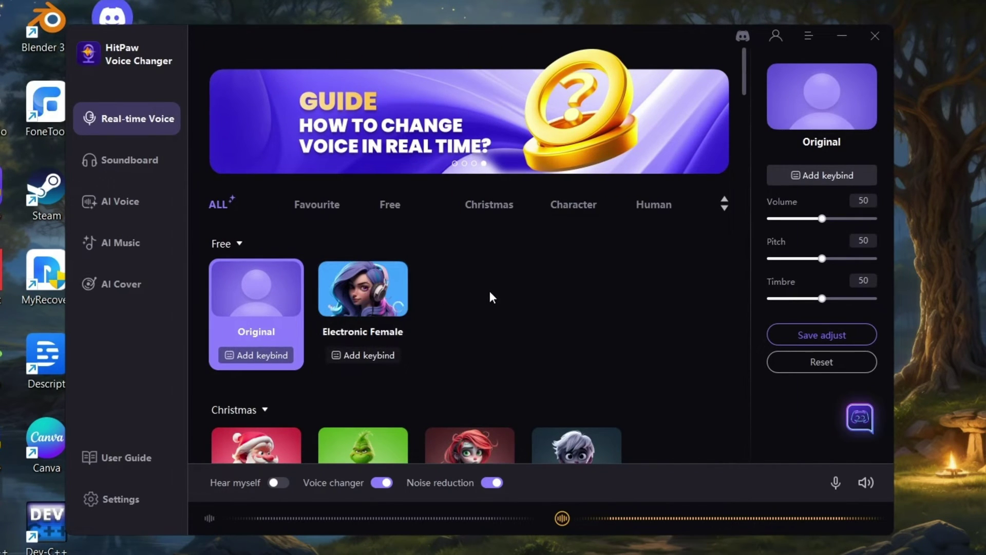
left_click(280, 483)
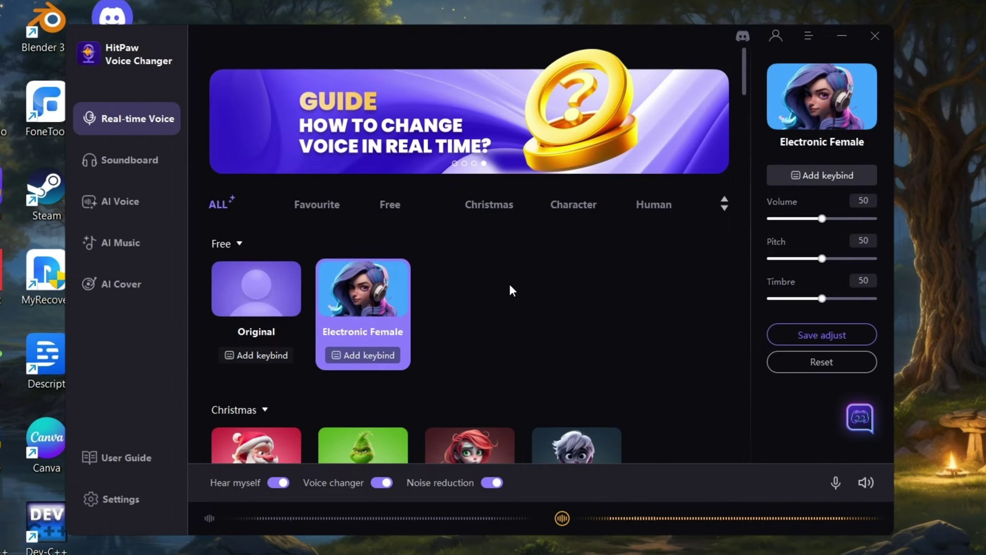
Apply the Santa Claus voice with pitch lowered to 17, then switch to Lolita Voice.
scroll(510, 286, "down", 3)
left_click(266, 271)
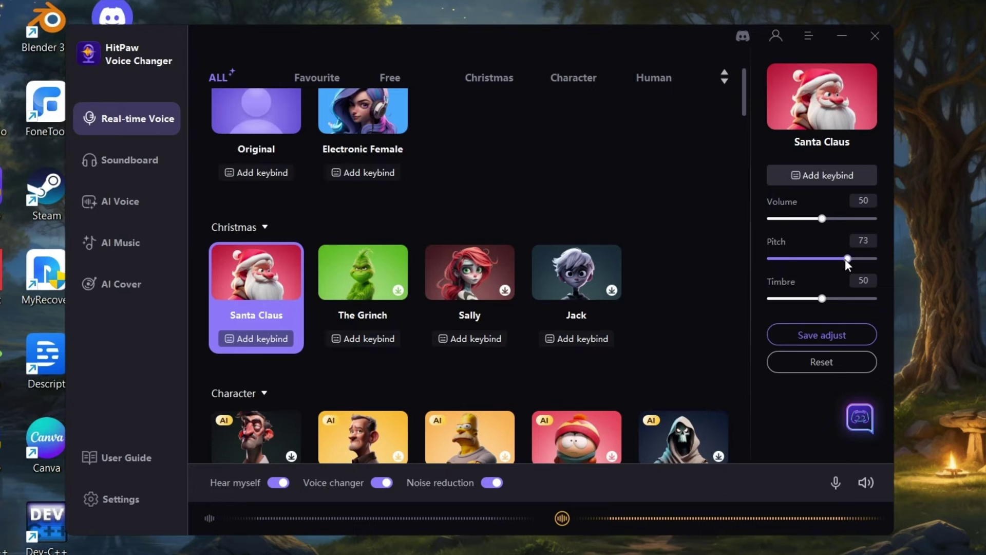
left_click_drag(847, 259, 822, 265)
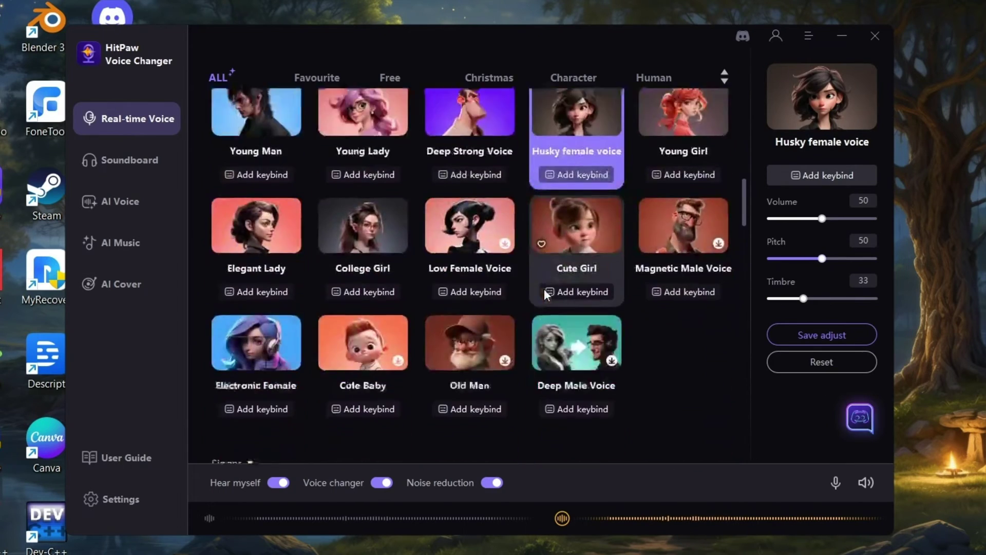
left_click(364, 398)
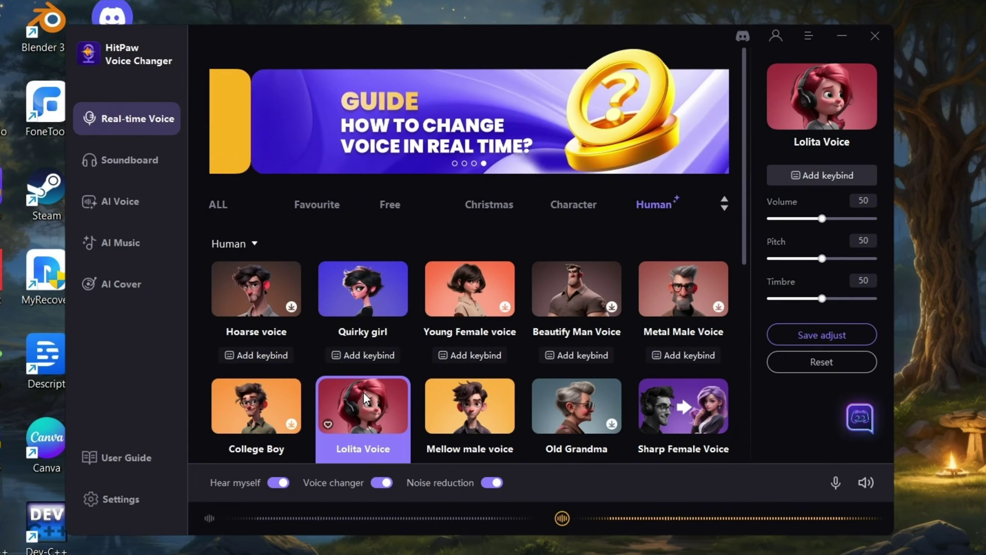
scroll(366, 300, "down", 3)
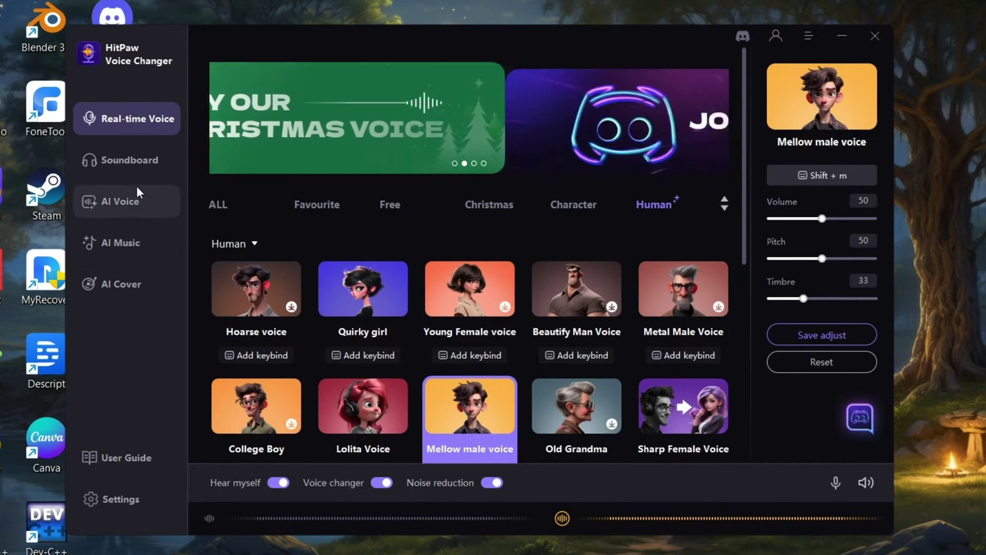
Preview the Jingle, Christmas3, Christmas Sound, a Vibe sound, Frighten2 and Girl Laughing soundboard effects.
left_click(121, 166)
left_click(260, 160)
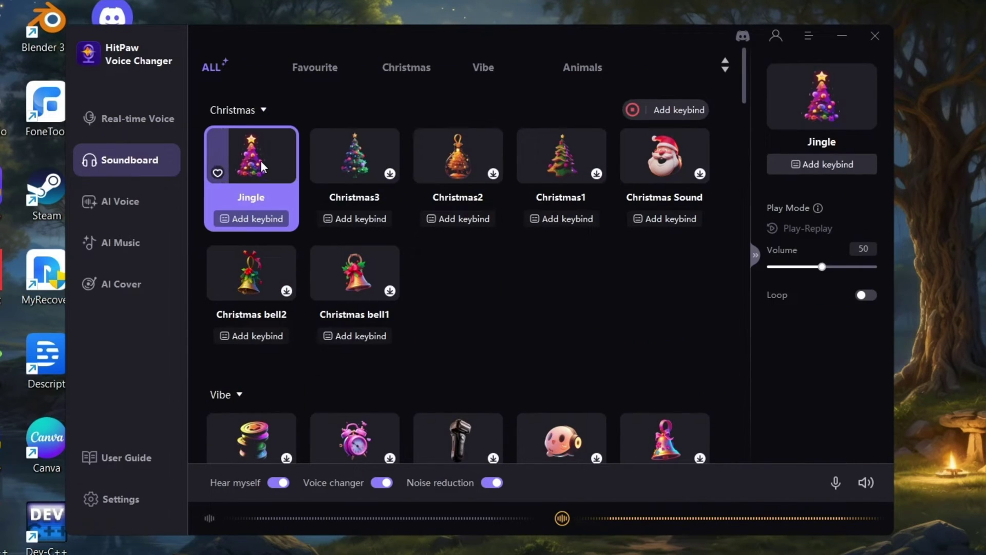
left_click(363, 157)
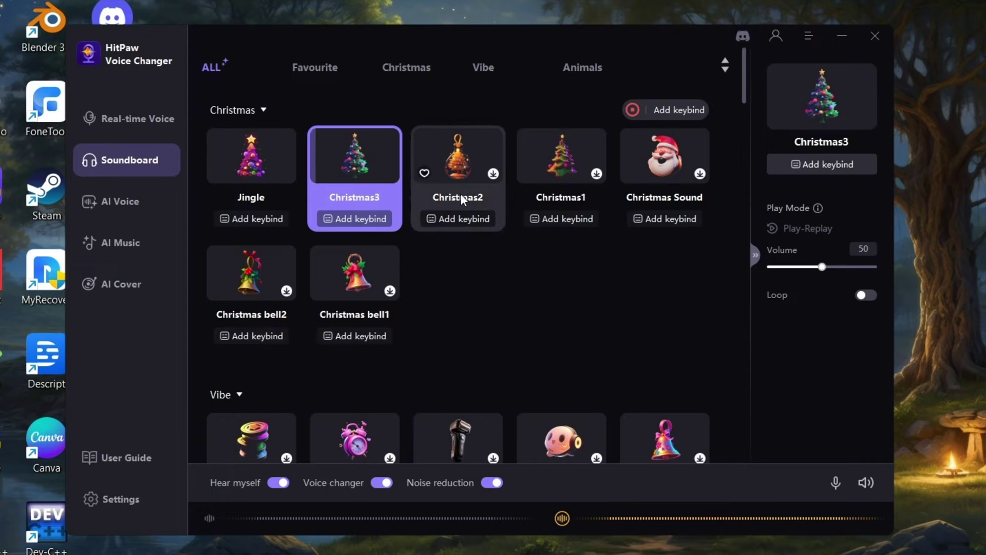
left_click(664, 157)
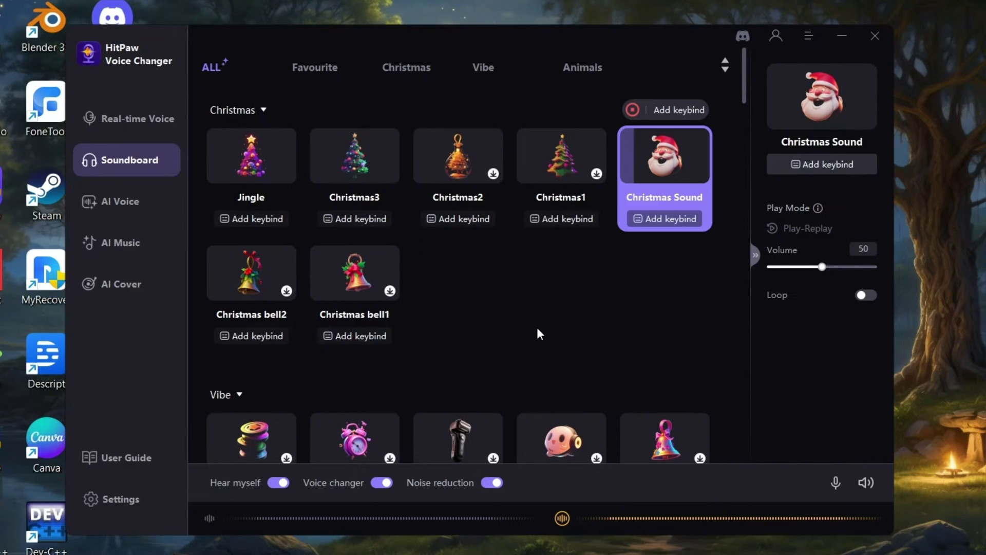
scroll(617, 282, "down", 3)
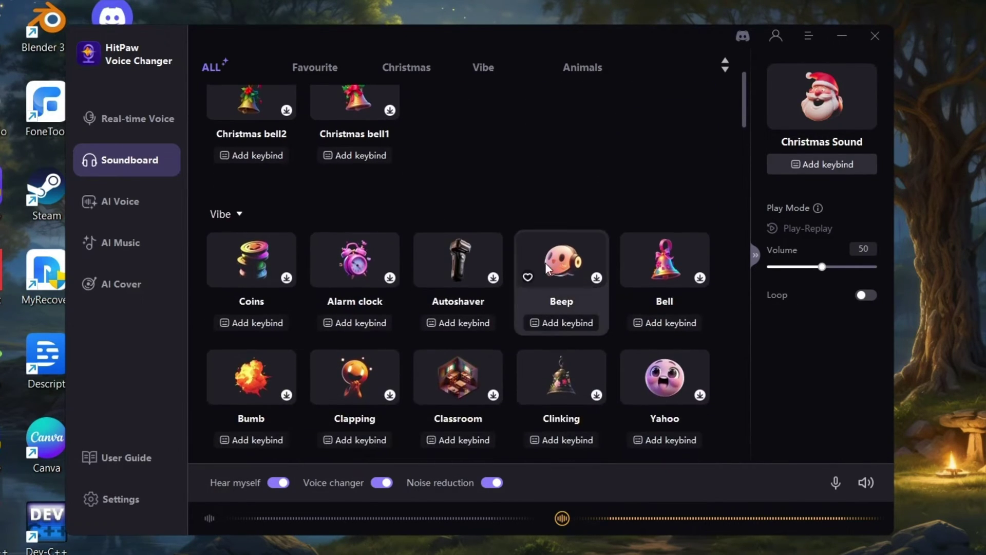
left_click(256, 263)
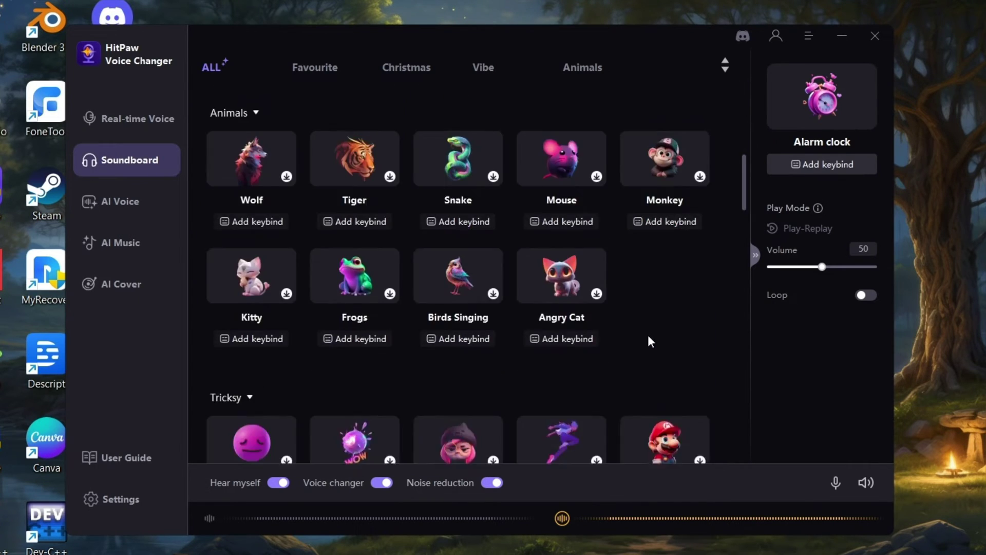
scroll(650, 326, "up", 2)
left_click(665, 215)
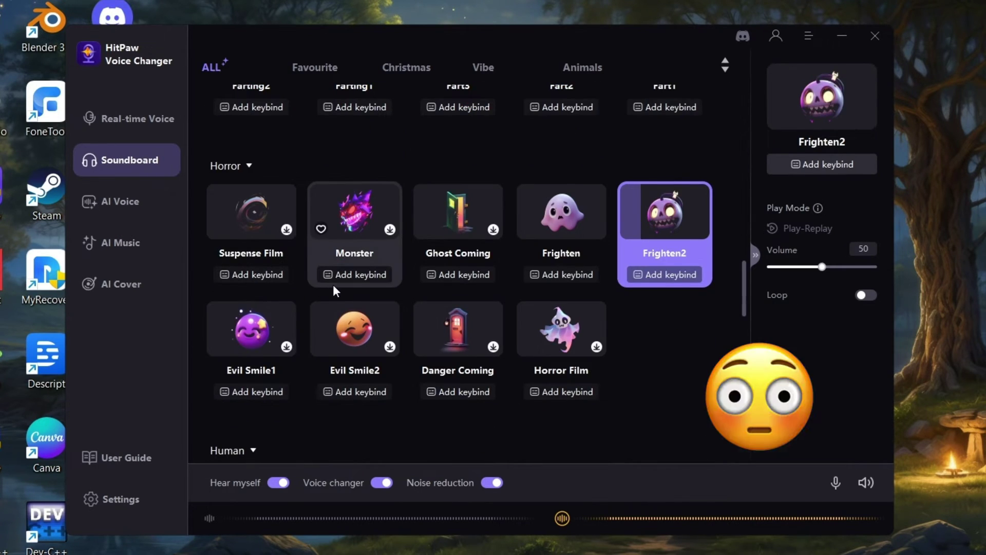
left_click(319, 210)
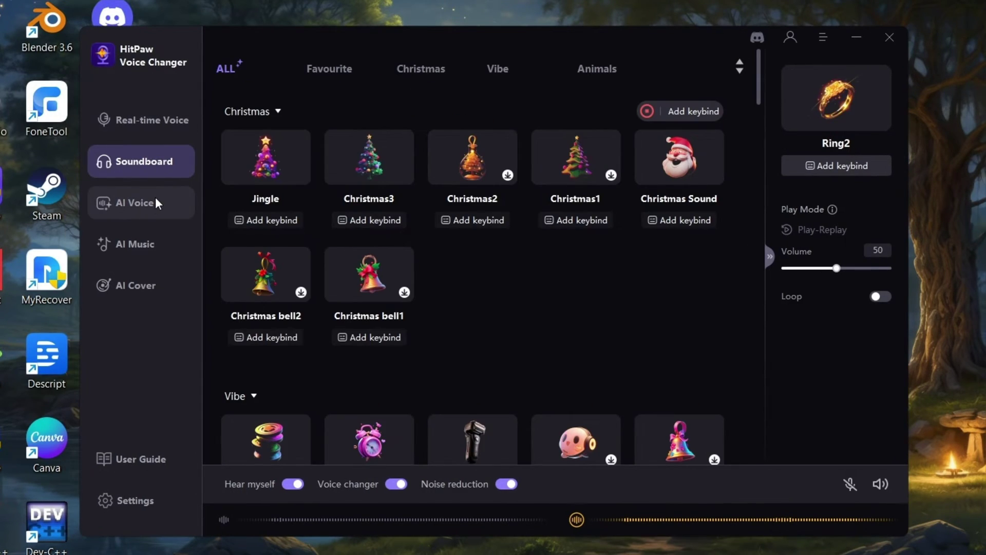
On the AI Voice page, preview the Schwarzenegger voice sample.
left_click(156, 200)
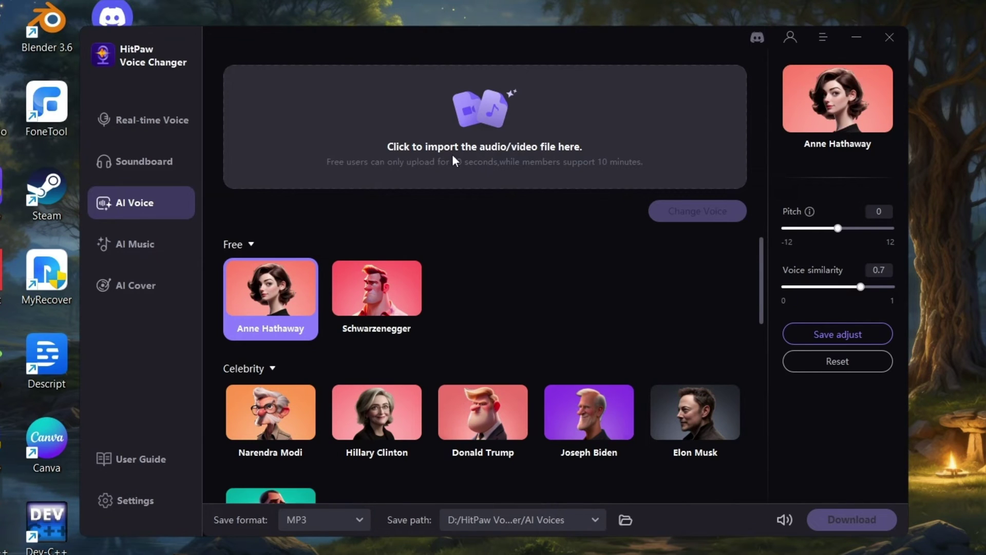
mouse_move(272, 304)
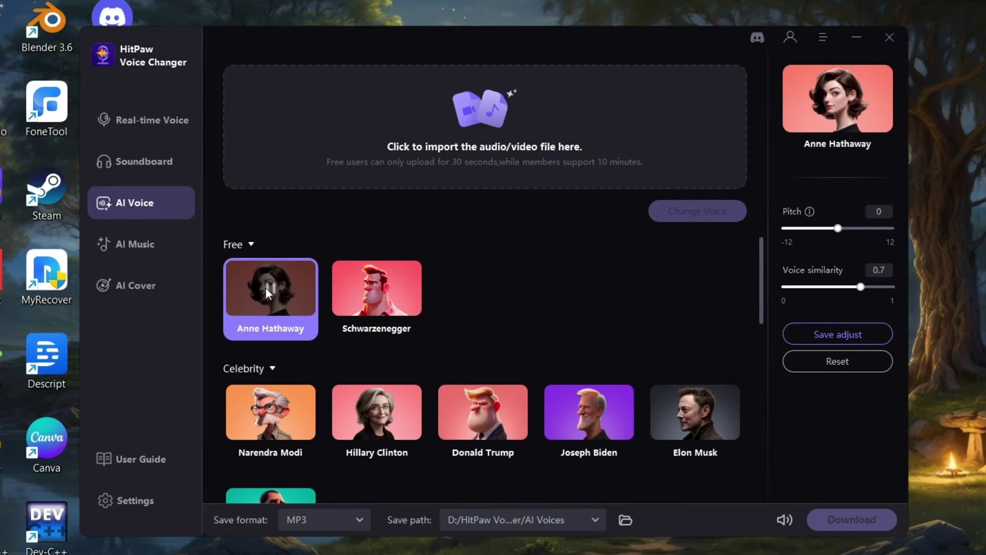
mouse_move(395, 290)
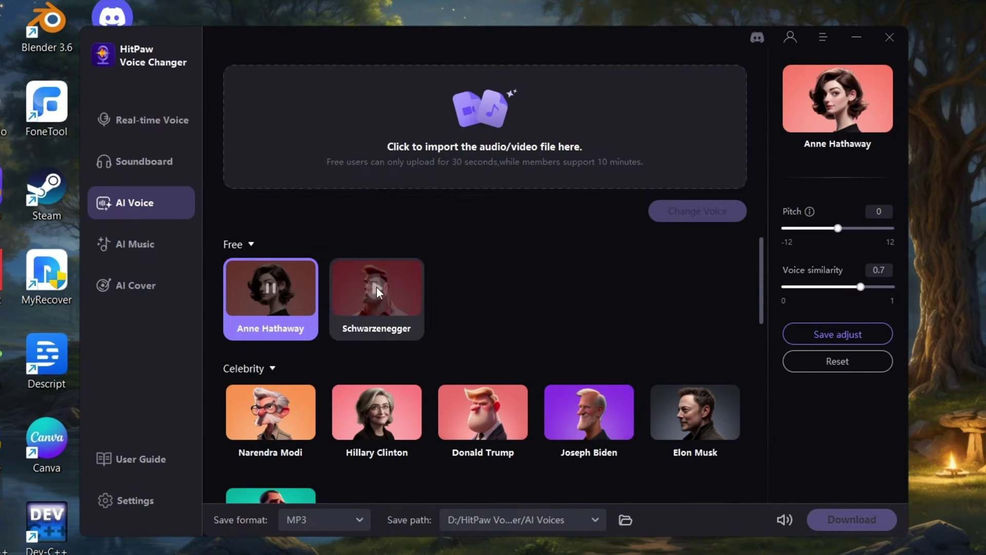
left_click(377, 288)
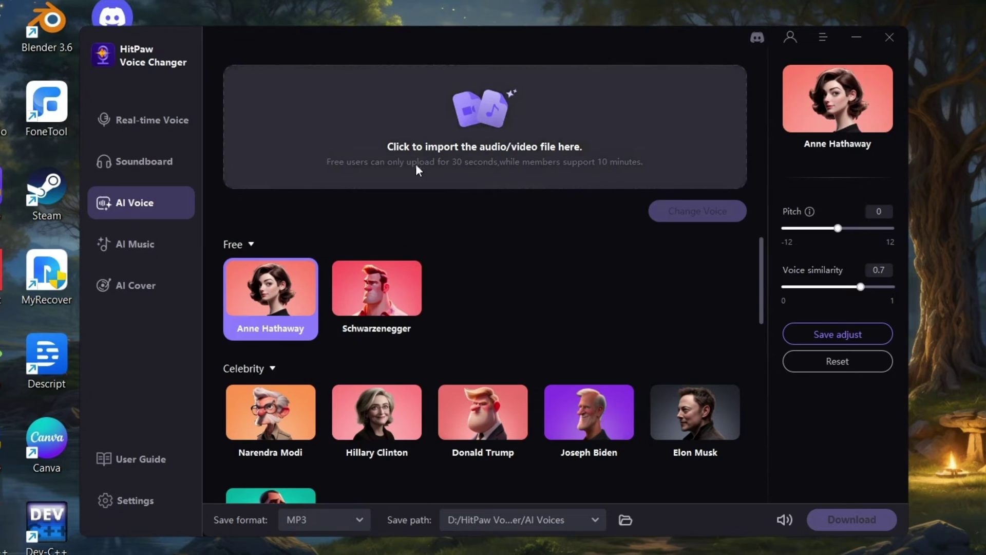
Import my voice.m4a, set voice similarity to 1, and convert it to Anne Hathaway's voice.
left_click(451, 135)
double_click(281, 298)
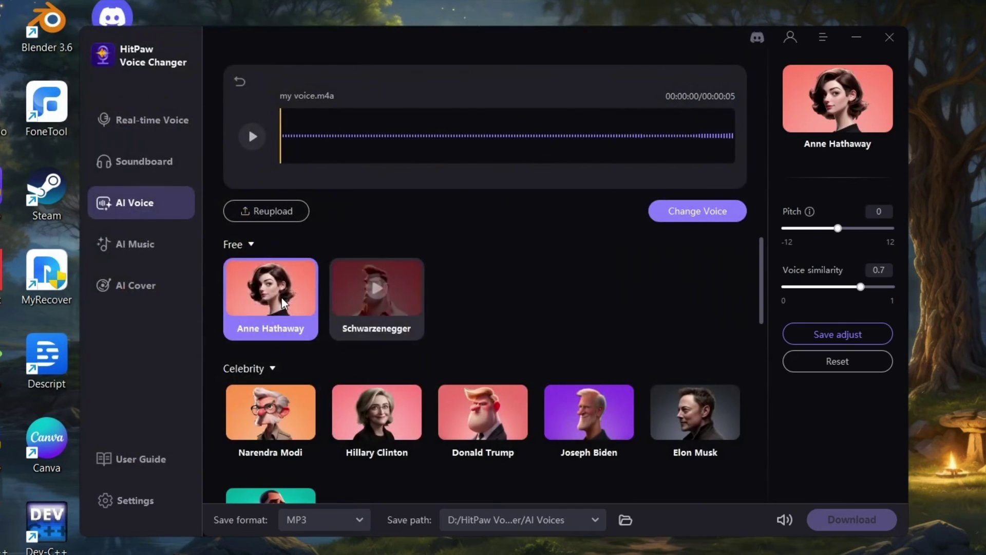
left_click_drag(862, 290, 924, 291)
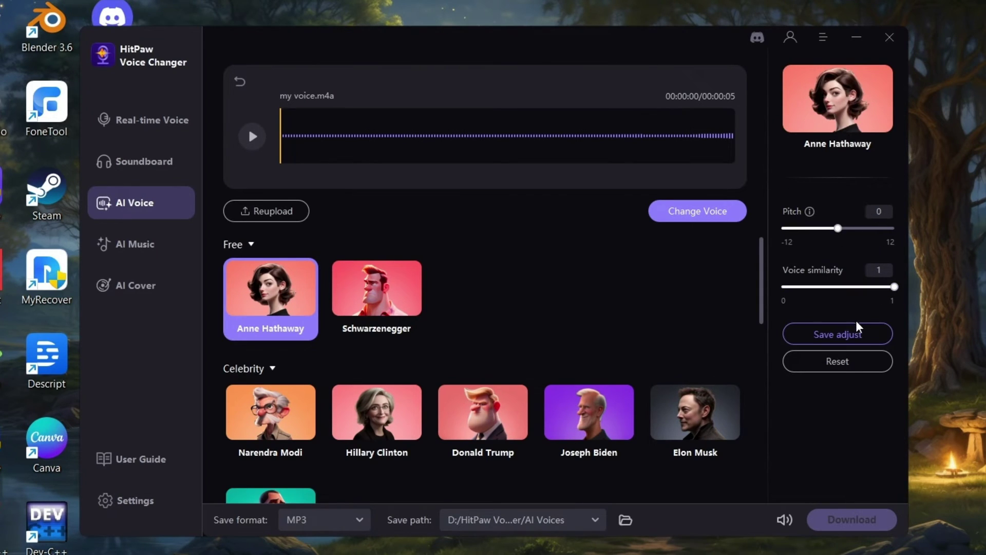
left_click(861, 334)
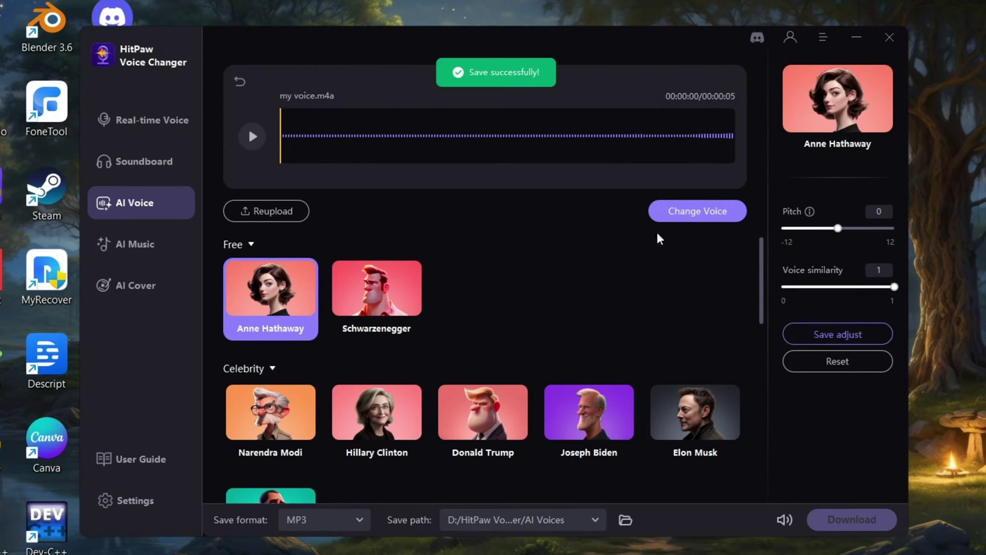
left_click(701, 216)
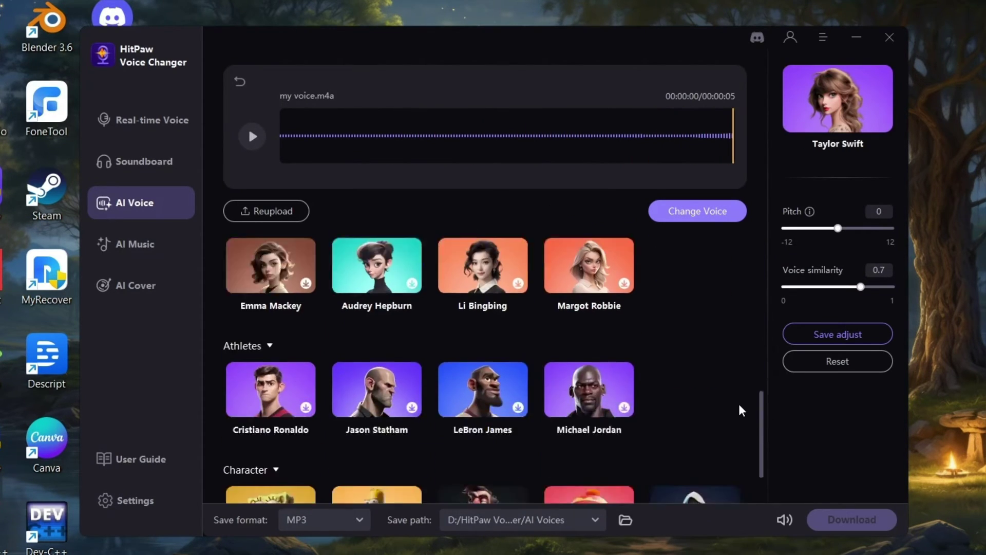
Convert the recording to the Spongebob voice at voice similarity 1.
scroll(741, 409, "down", 2)
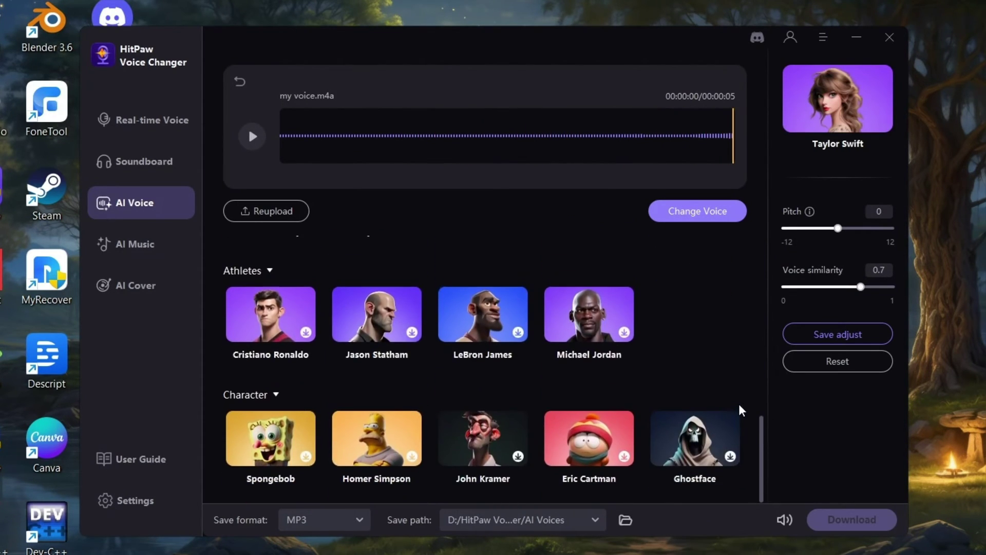
left_click(282, 443)
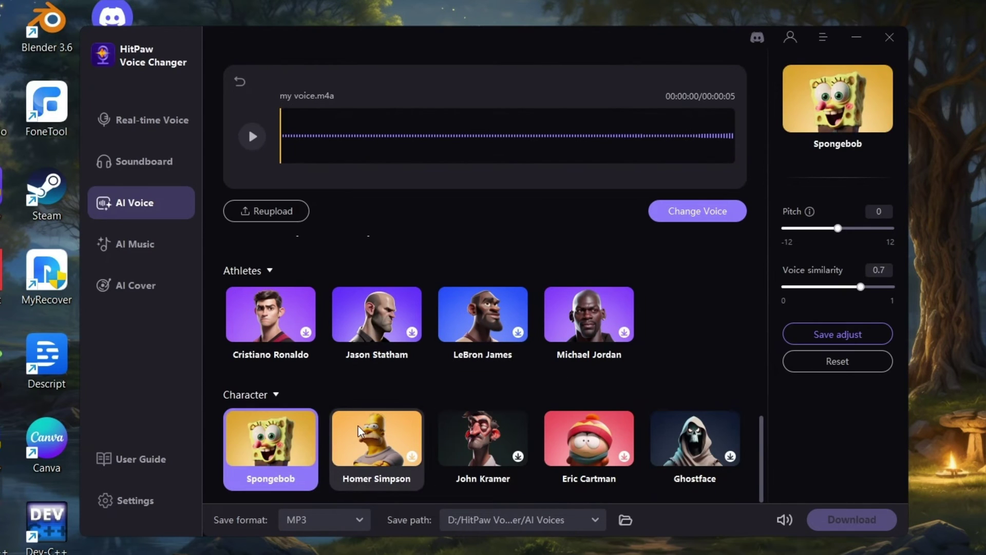
left_click_drag(861, 287, 942, 295)
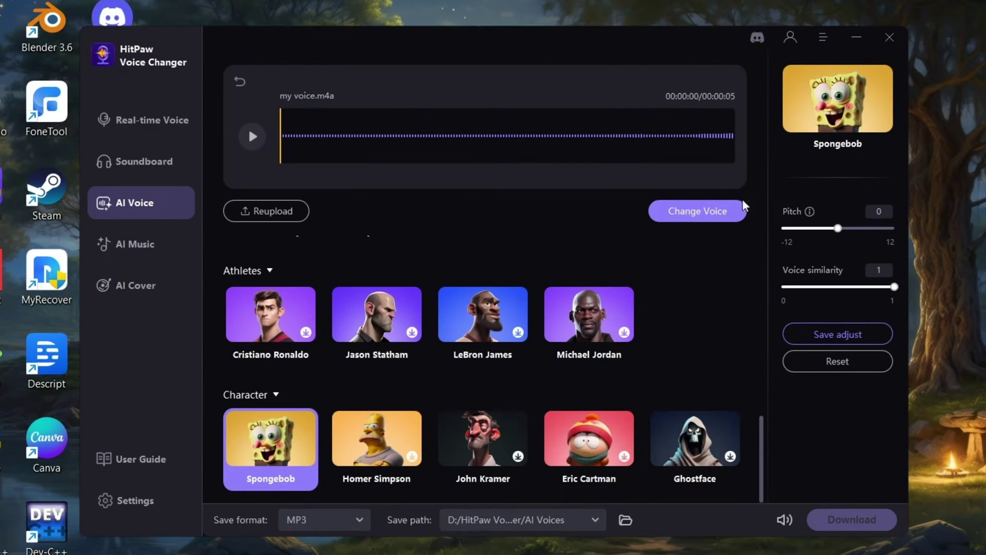
left_click(697, 211)
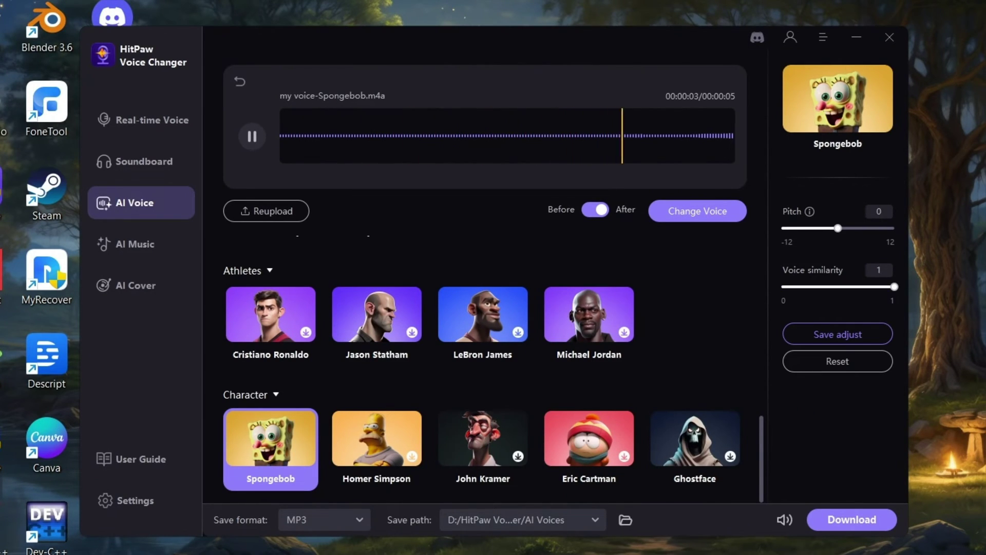
Download the Spongebob clip in MP3 format.
left_click_drag(577, 45, 594, 38)
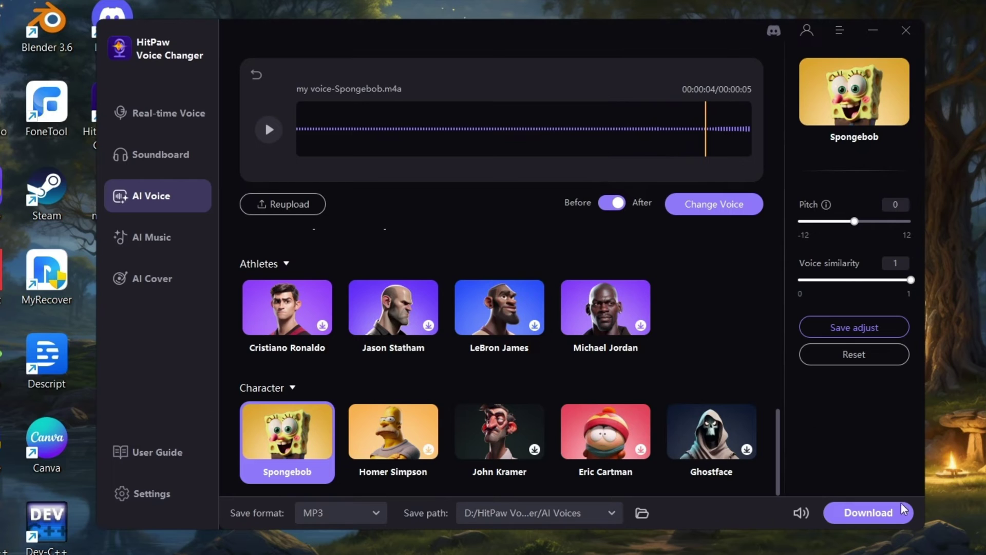
left_click(331, 517)
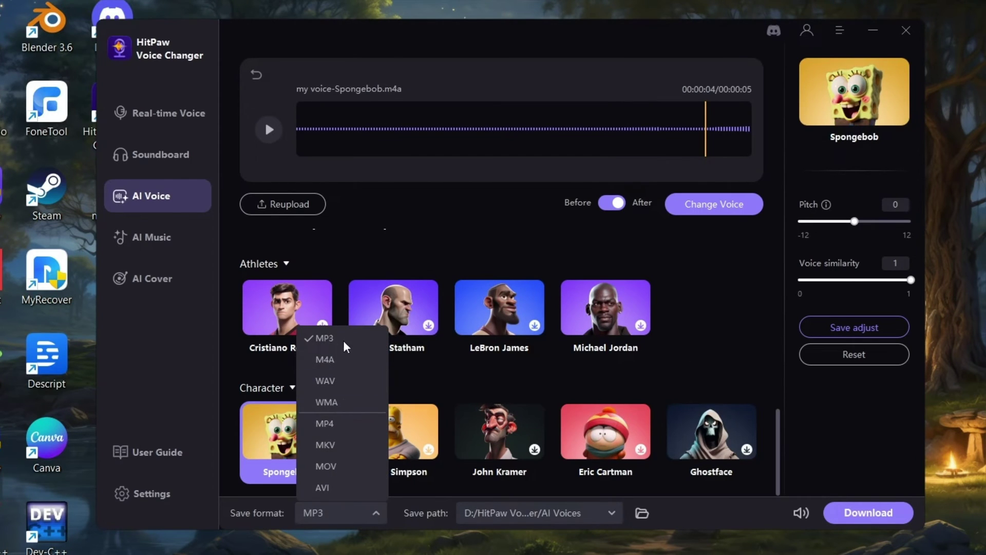
left_click(792, 539)
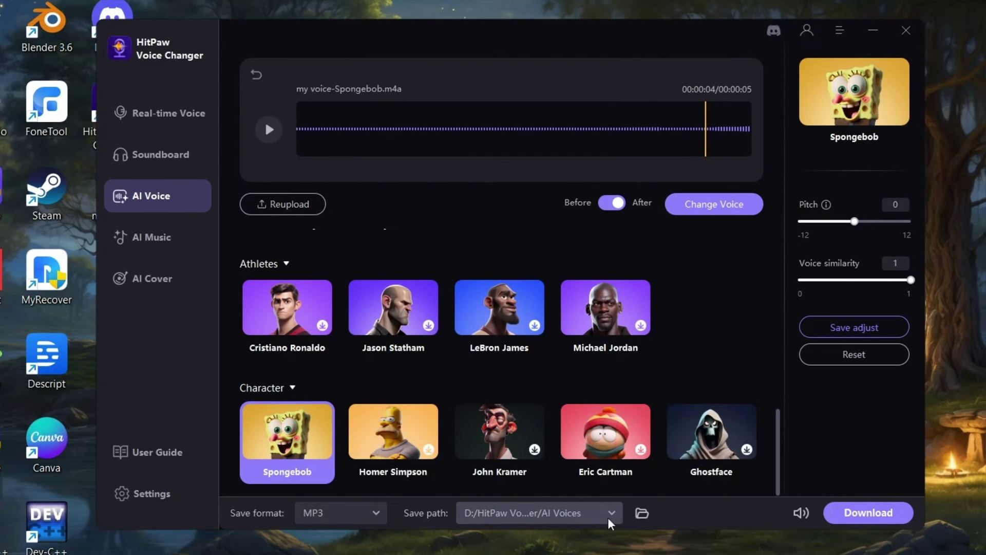
left_click(868, 513)
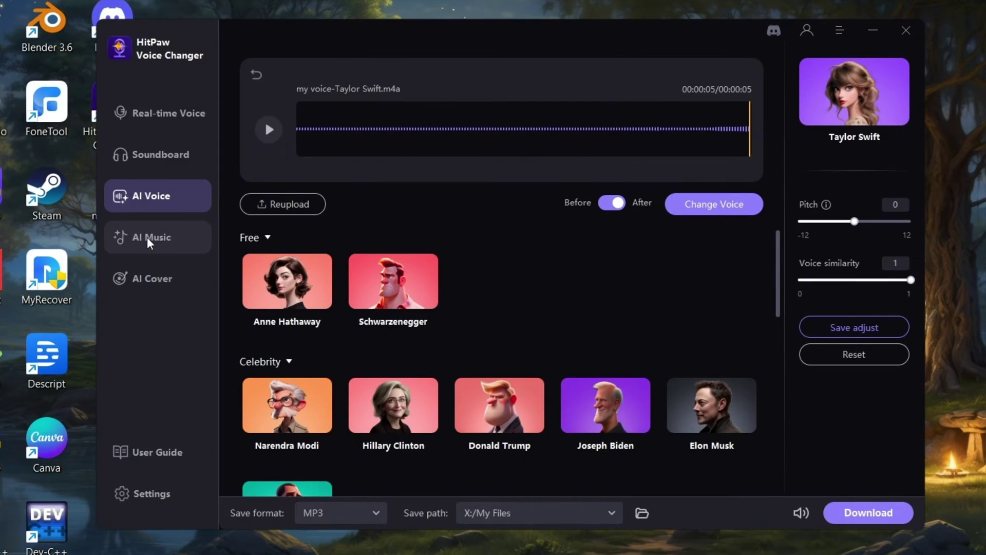
Generate a Healing-theme song from the Text to Song prompt 'Nature music'.
left_click(148, 238)
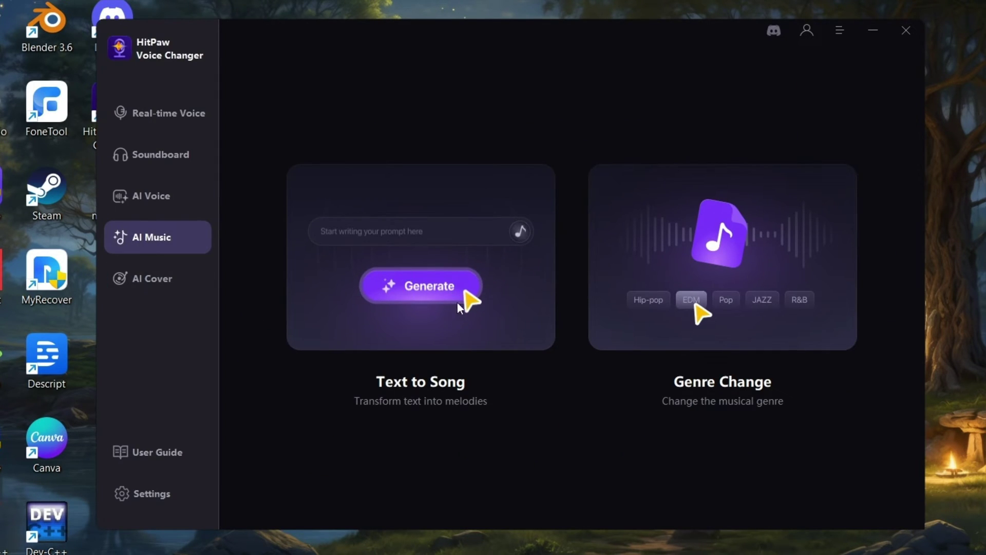
left_click(448, 290)
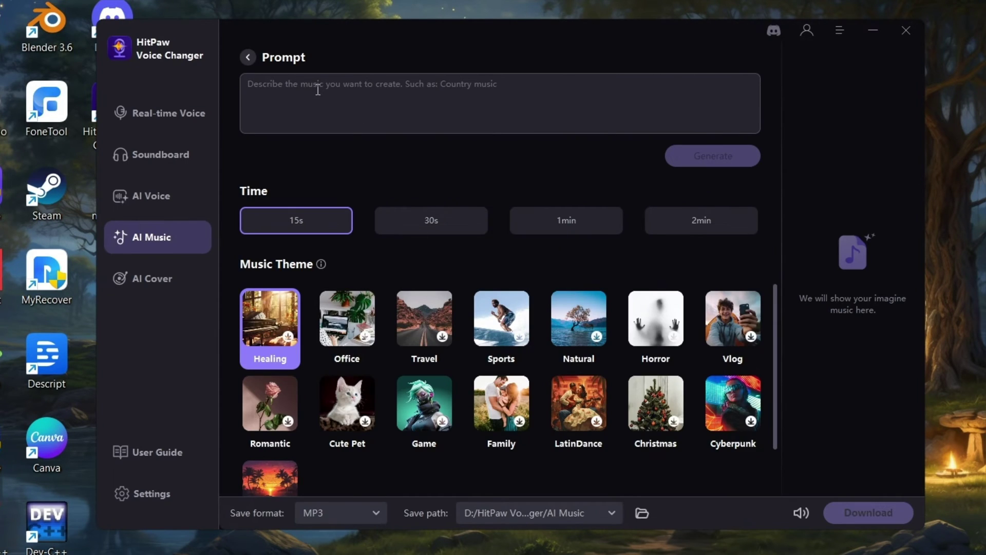
left_click(527, 91)
type("N")
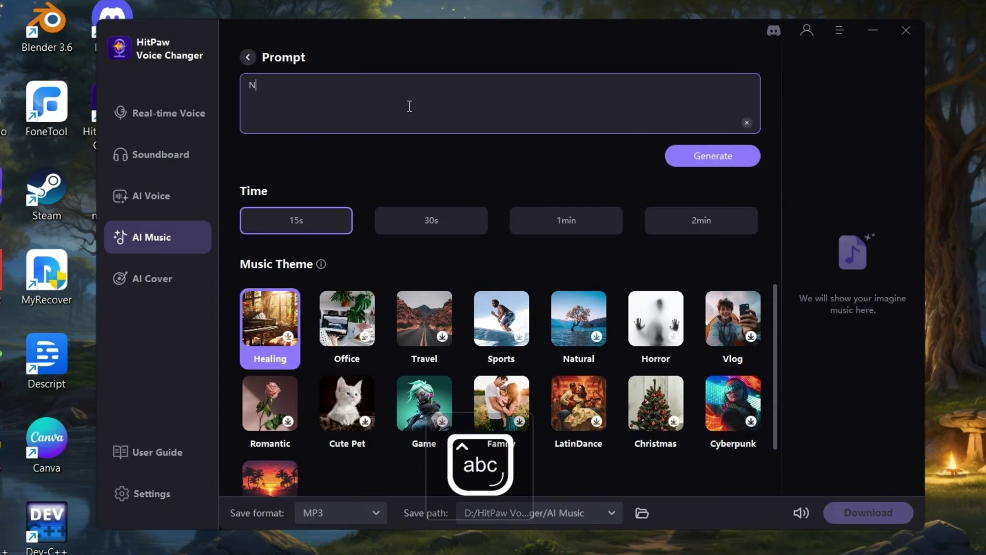
type("ature music")
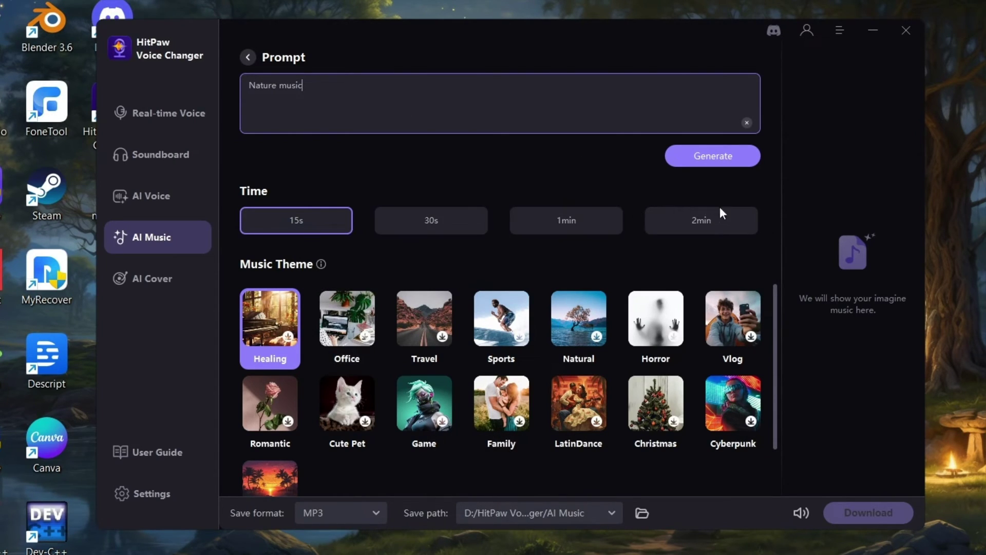
left_click(288, 339)
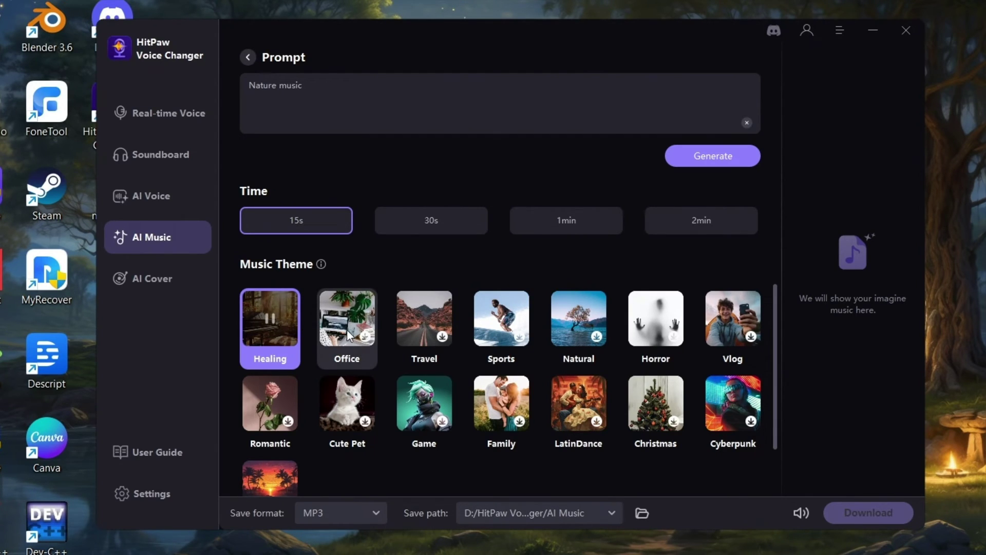
left_click(365, 337)
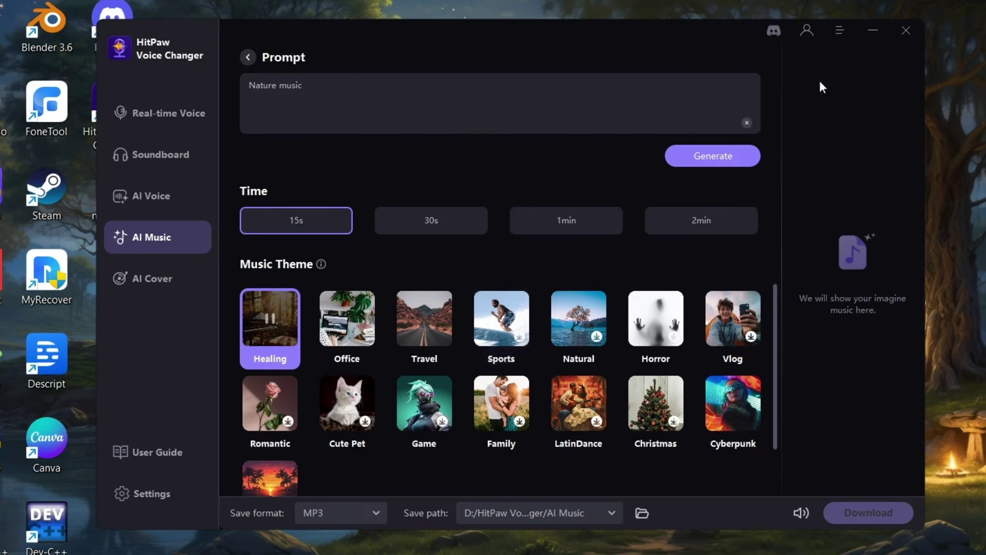
left_click(701, 160)
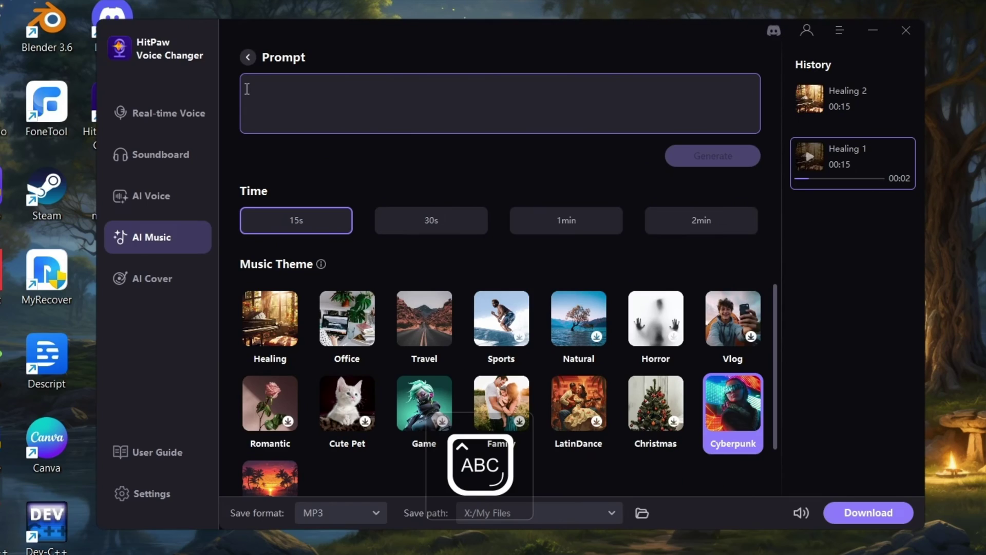
Generate a Cyberpunk song from the prompt 'Future, AI', then go back to the start page.
type("Future, AI")
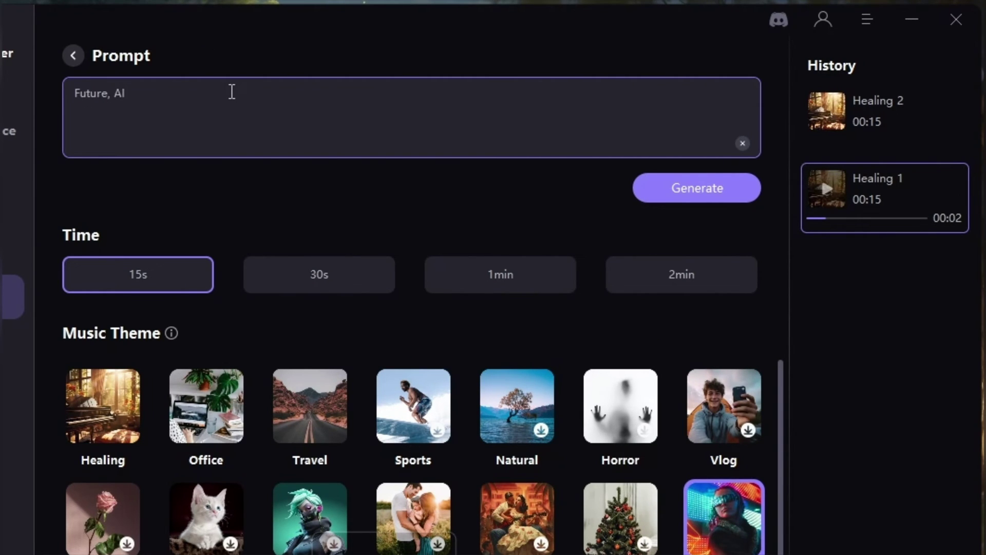
left_click(704, 192)
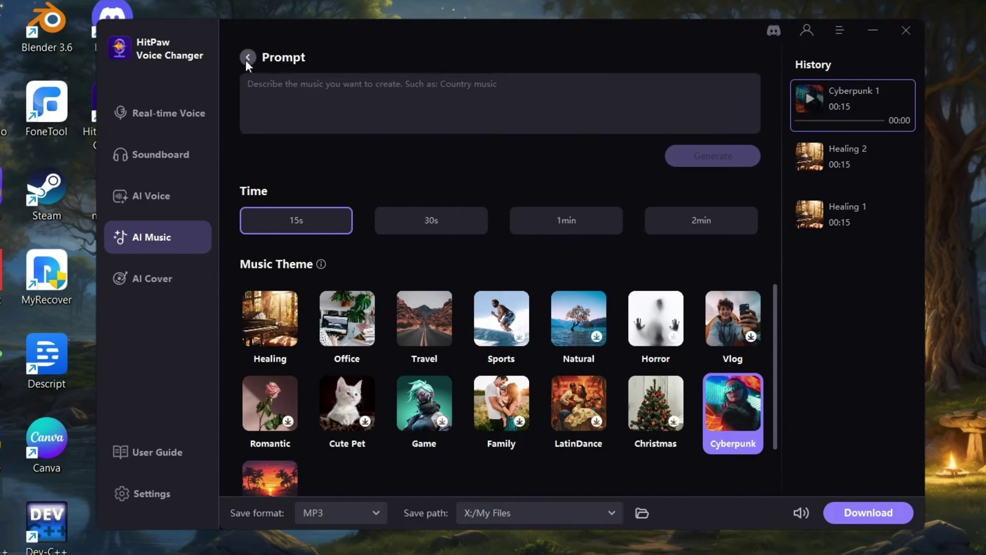
left_click(254, 63)
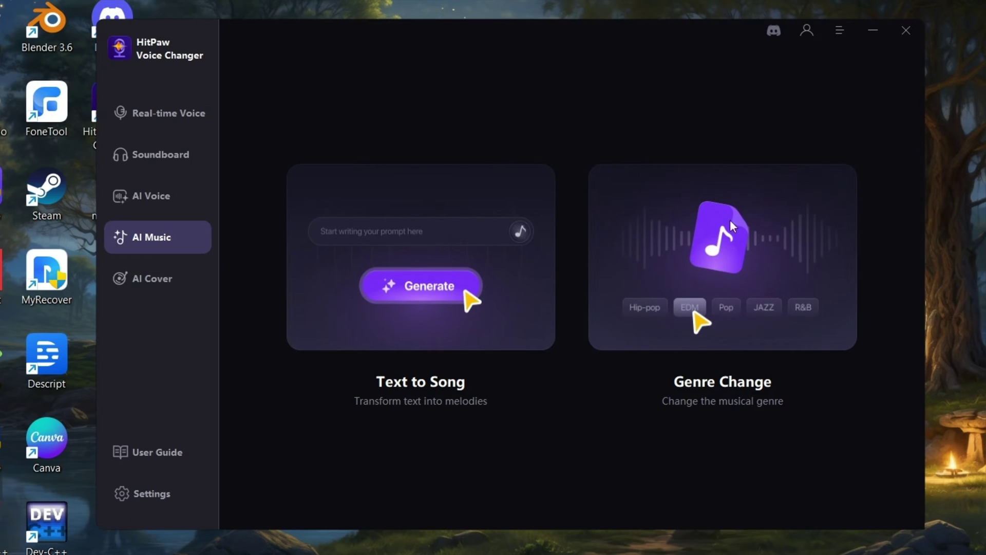
Load the my voice_Dreamy pop recording into the genre change tool and preview it.
left_click(707, 272)
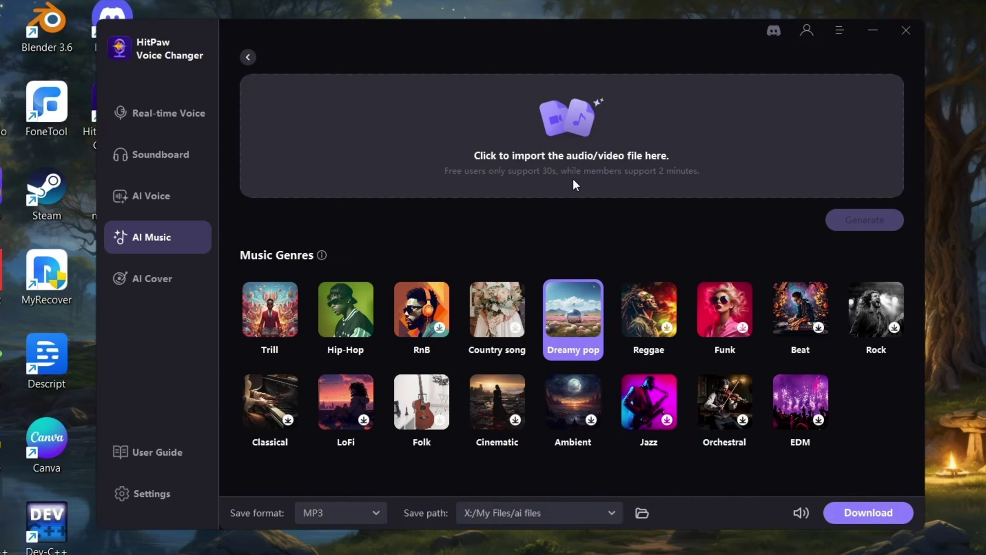
left_click(573, 179)
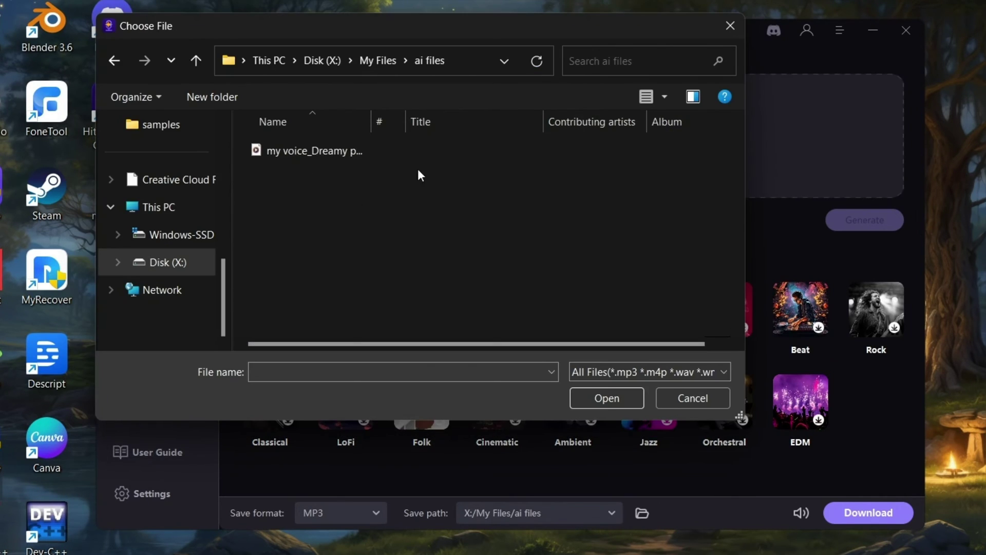
double_click(352, 151)
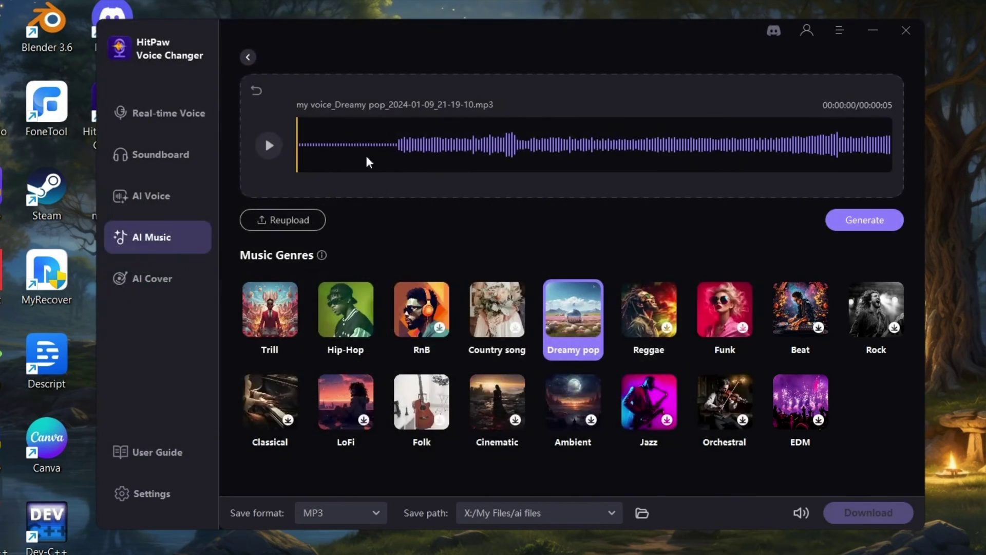
left_click(270, 146)
left_click(269, 146)
Generate LoFi and Funk genre versions of the recording.
left_click(344, 406)
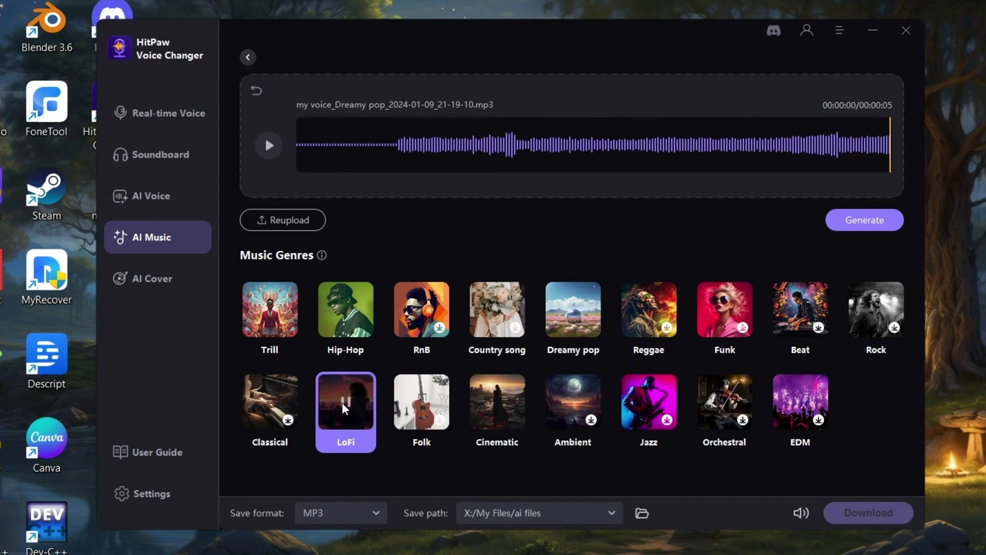
left_click(850, 218)
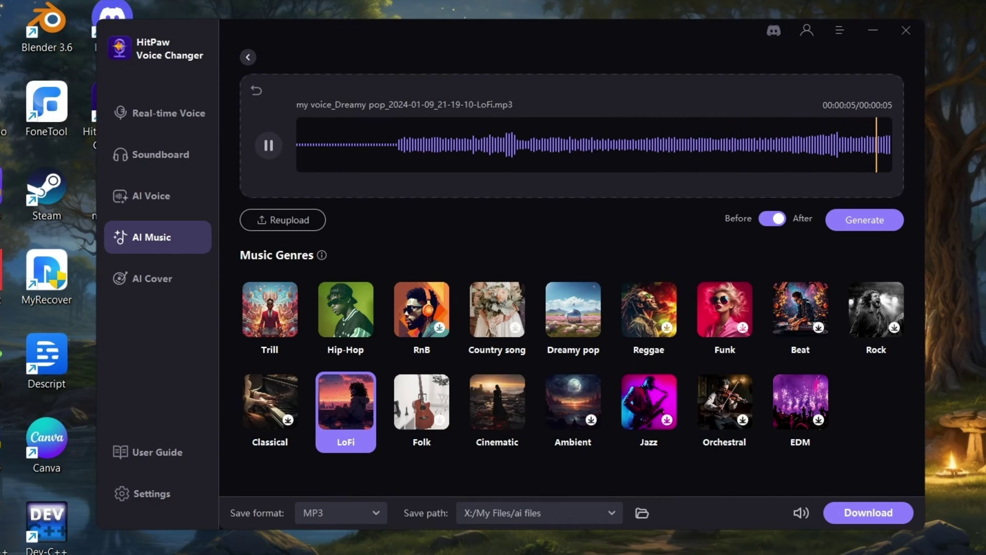
left_click(726, 303)
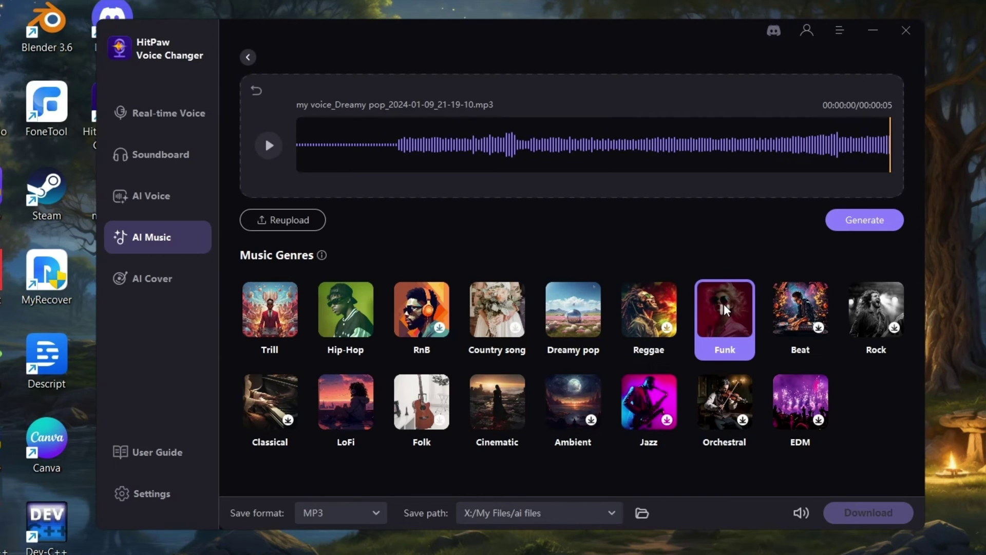
left_click(843, 220)
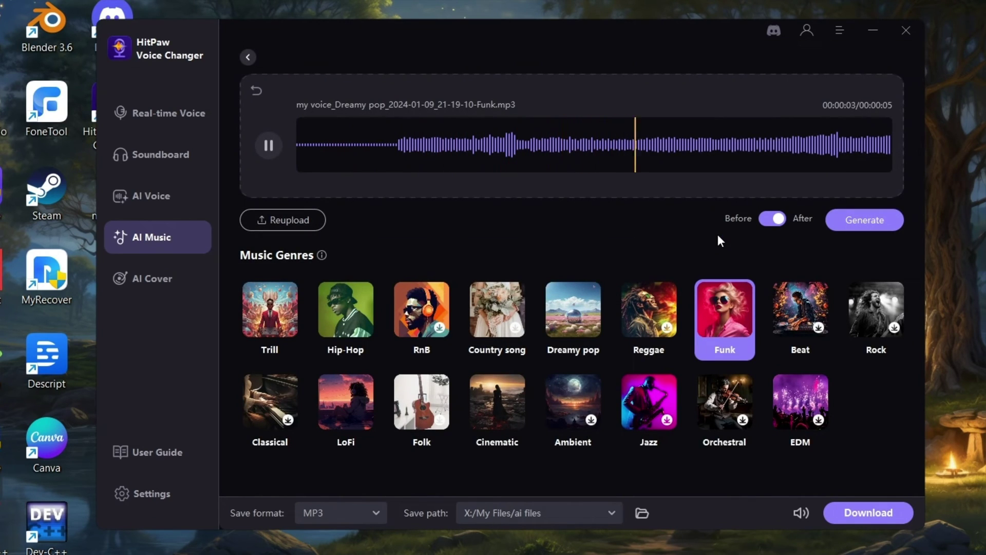
Replay the original, then generate and download the Rock version.
left_click(779, 219)
left_click(272, 143)
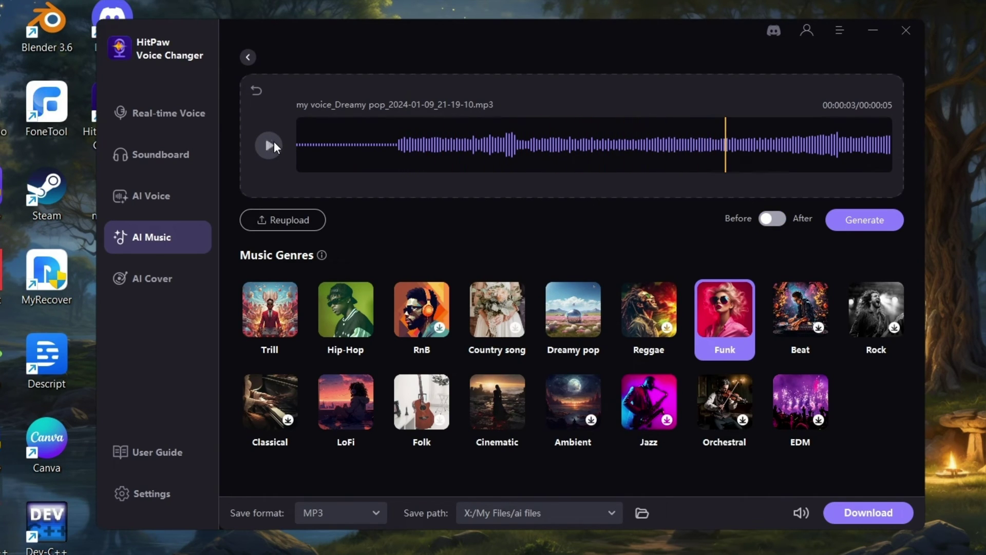
left_click(875, 314)
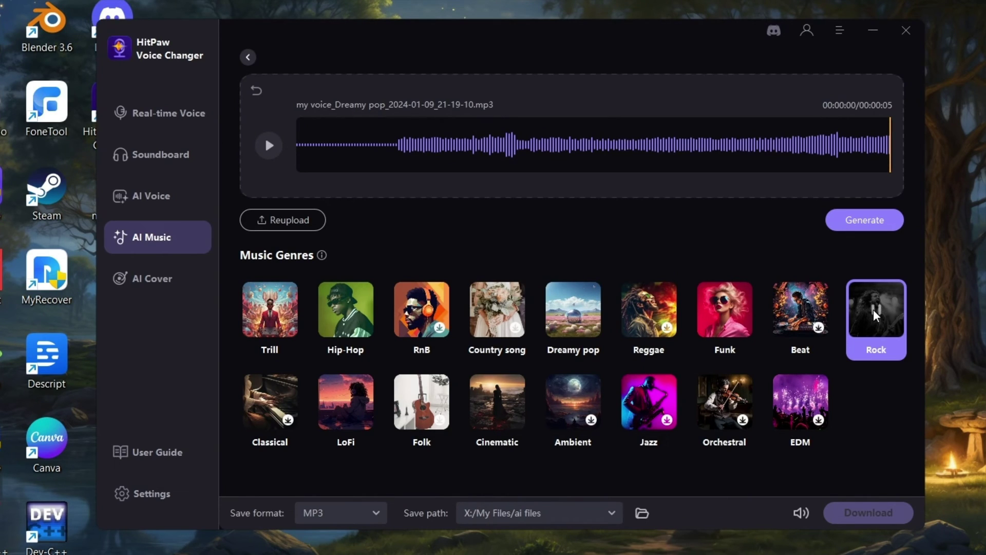
left_click(868, 219)
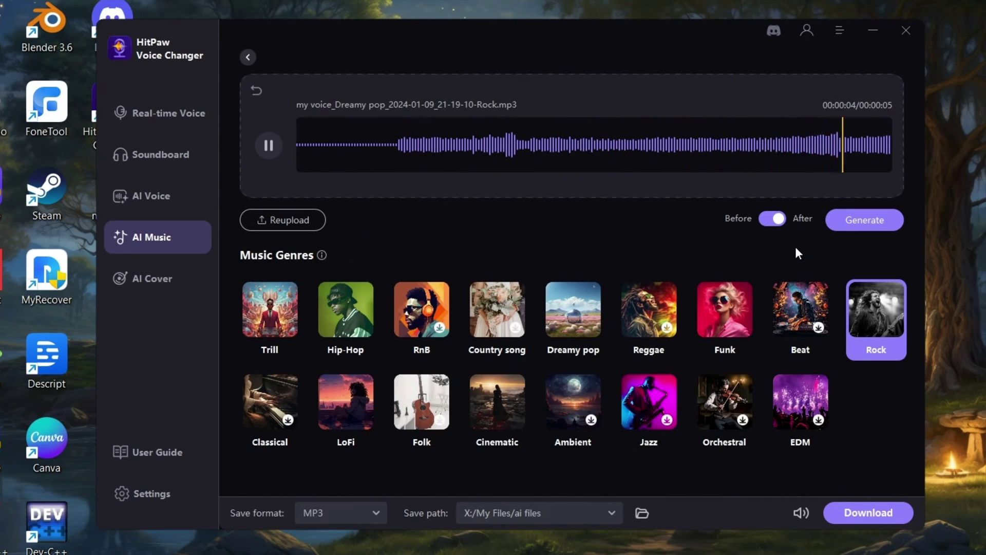
left_click(868, 512)
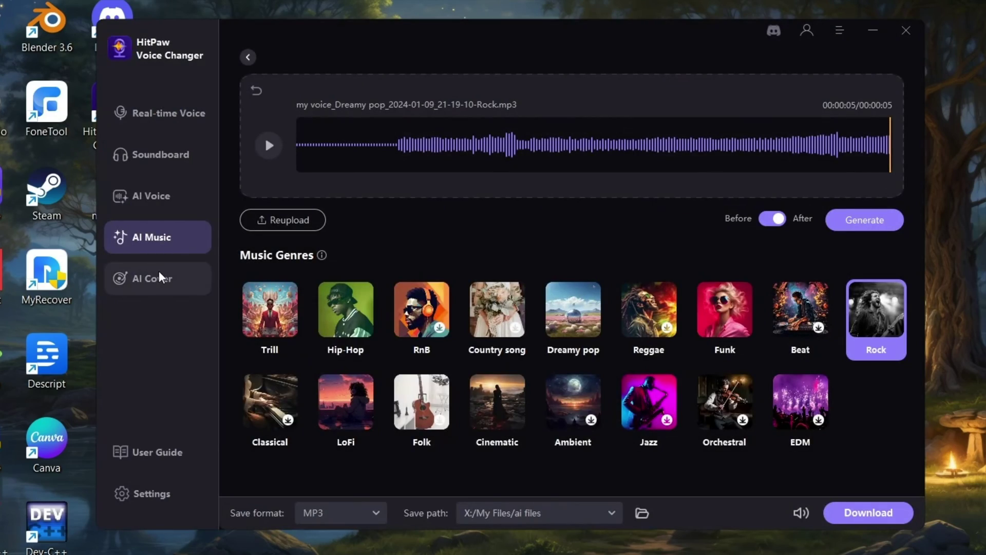
Browse the AI Cover artist models, try Taylor Swift, then select and preview Billie Eilish.
left_click(156, 271)
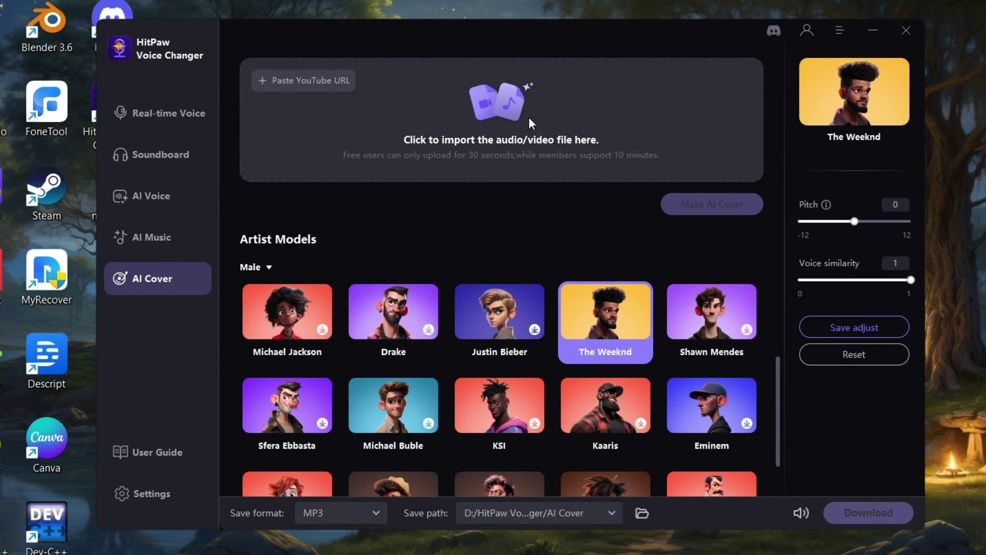
scroll(461, 333, "down", 1)
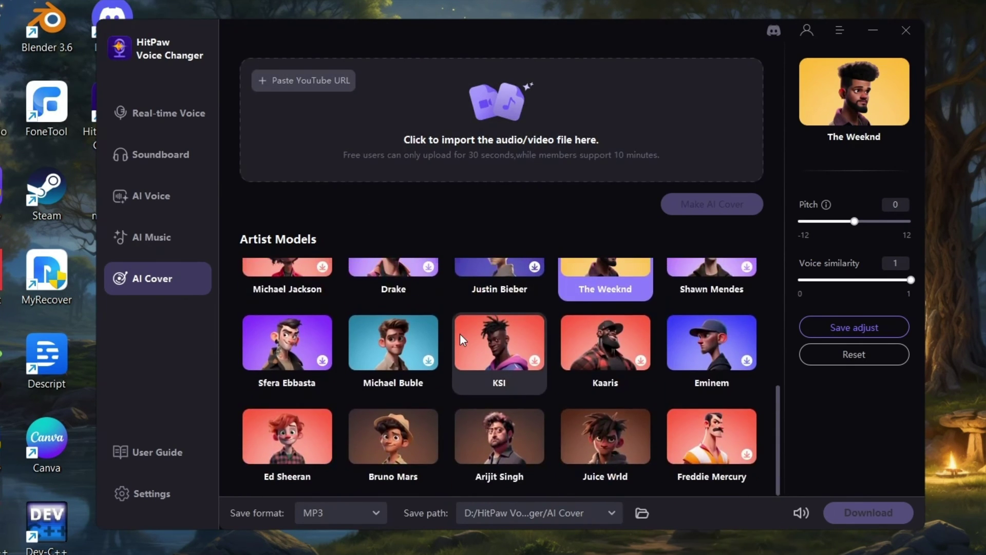
scroll(461, 334, "up", 5)
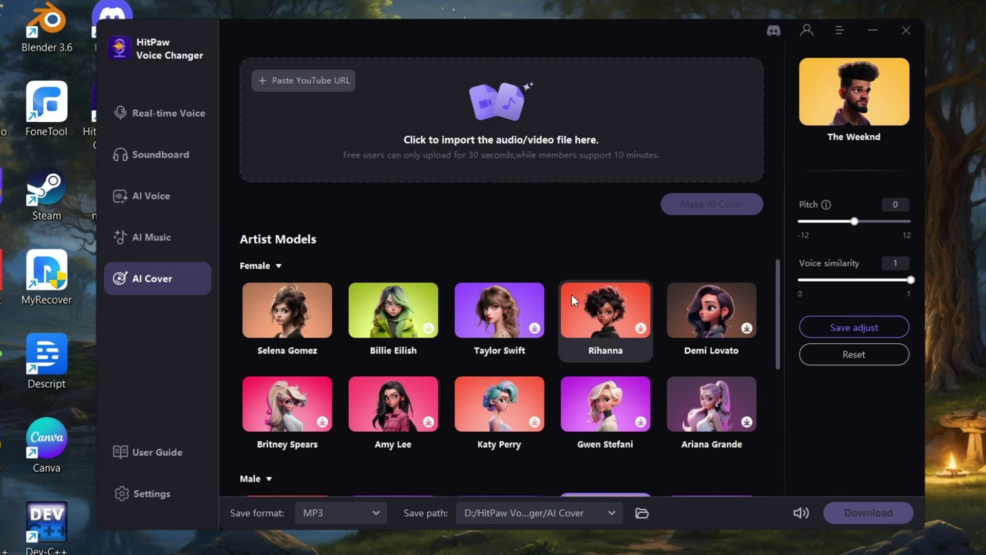
left_click(538, 331)
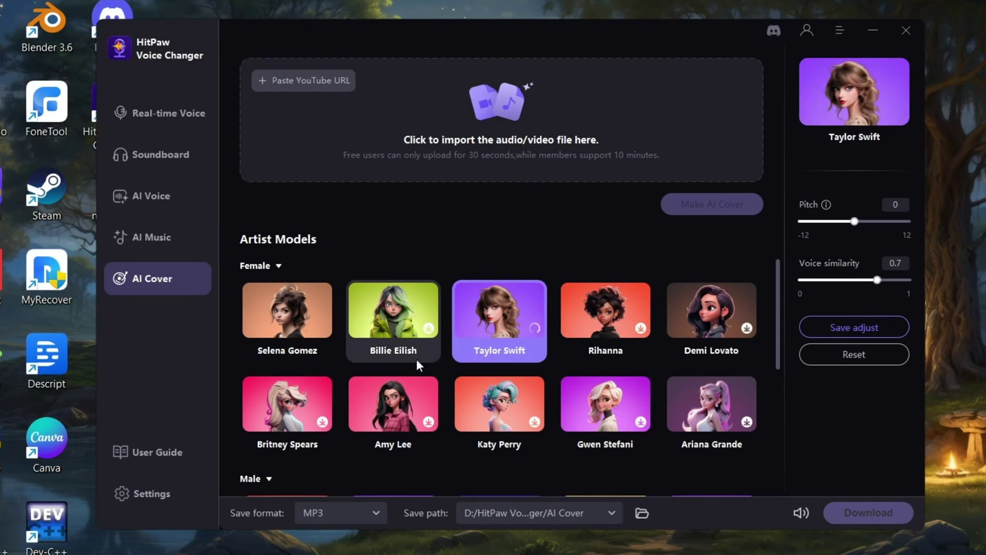
left_click(430, 327)
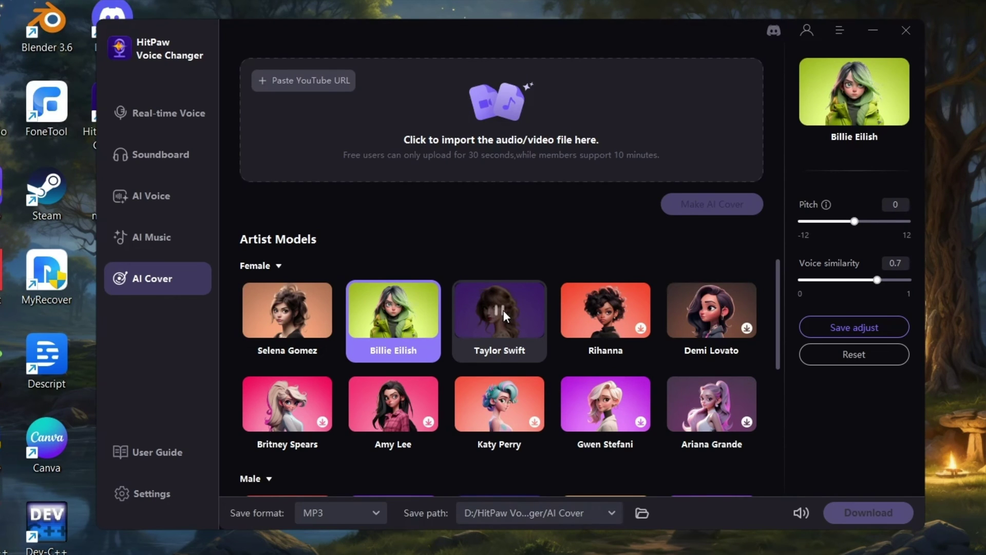
left_click(392, 309)
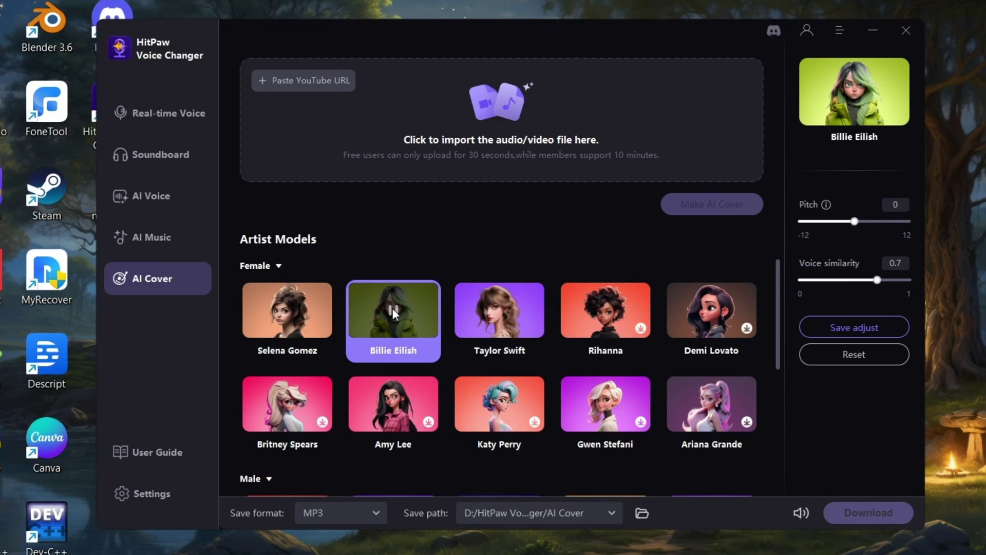
scroll(605, 366, "down", 3)
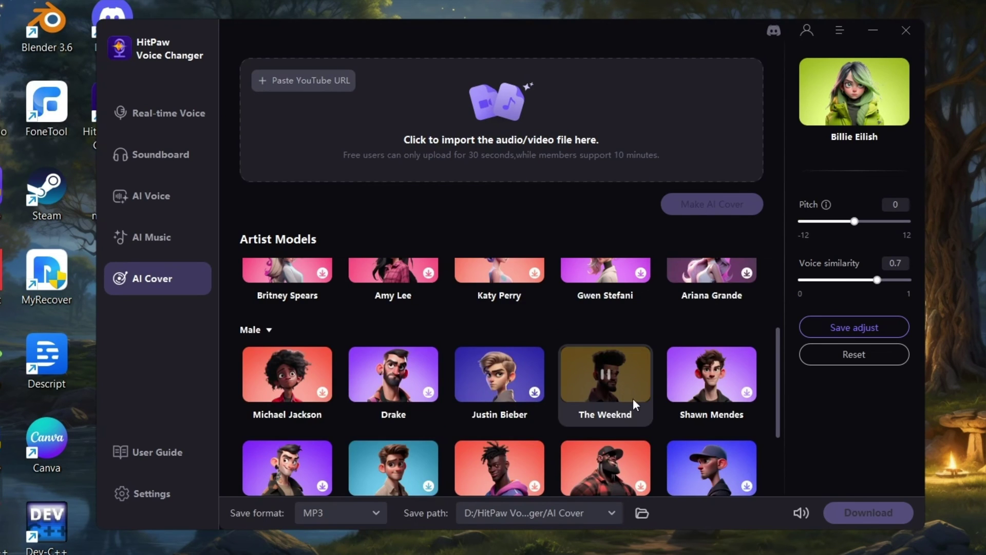
Import videoplayback.m4a from the Downloads folder and play a short preview.
left_click(526, 122)
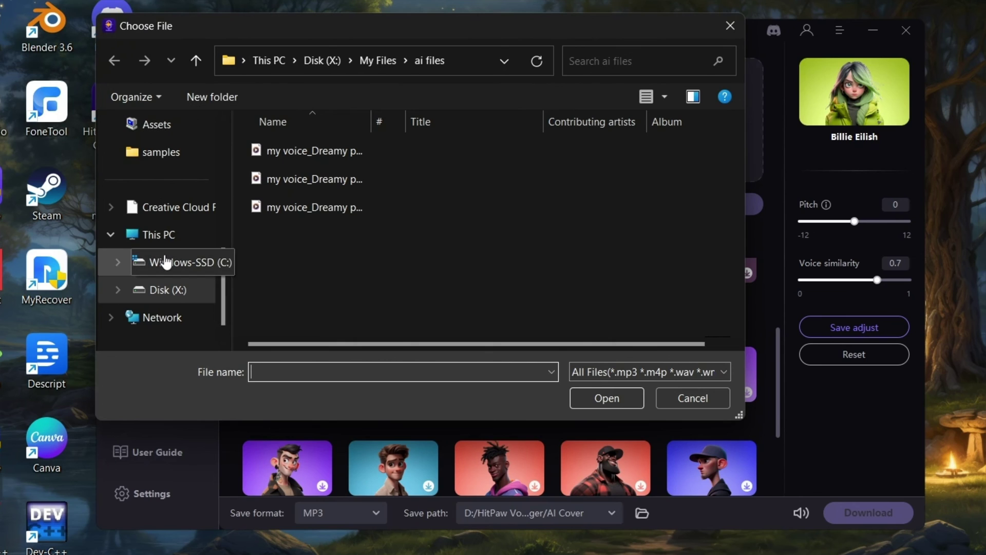
scroll(166, 262, "up", 5)
left_click(162, 241)
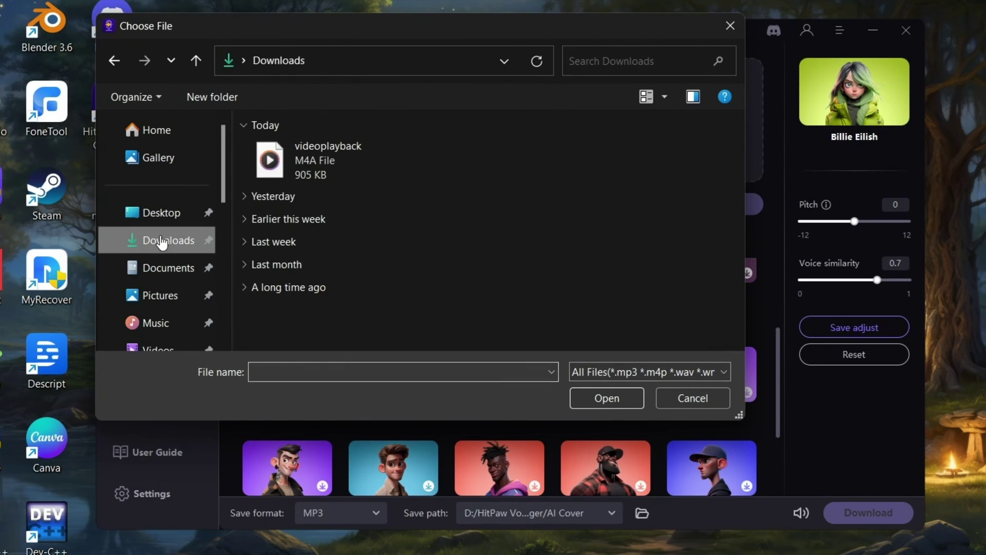
double_click(307, 137)
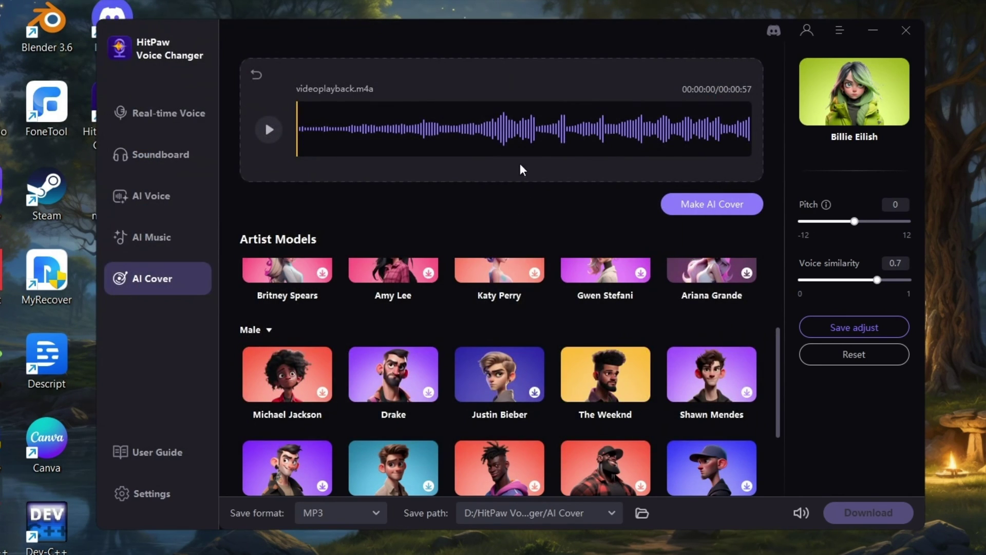
left_click(272, 129)
left_click(268, 128)
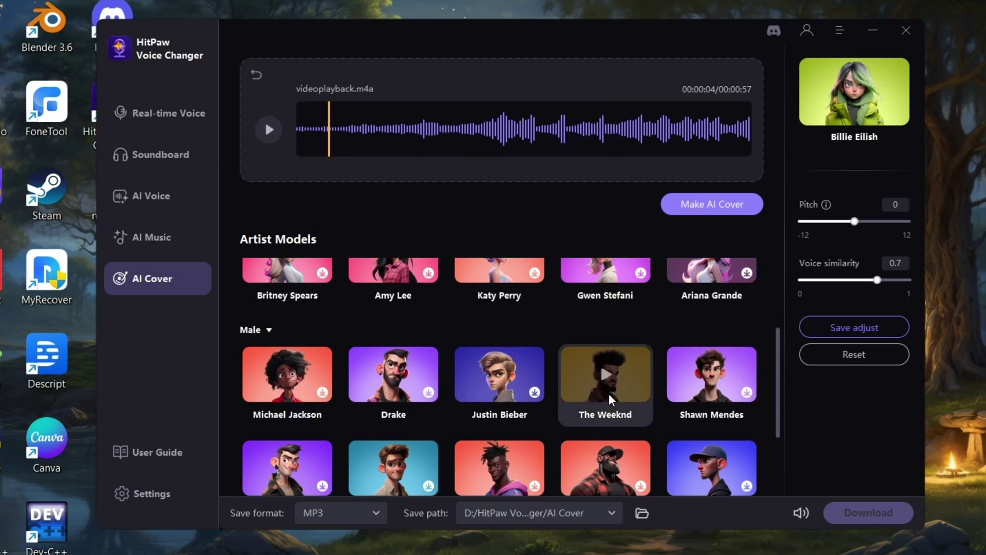
Make The Weeknd AI cover with voice similarity 0.4.
left_click(622, 367)
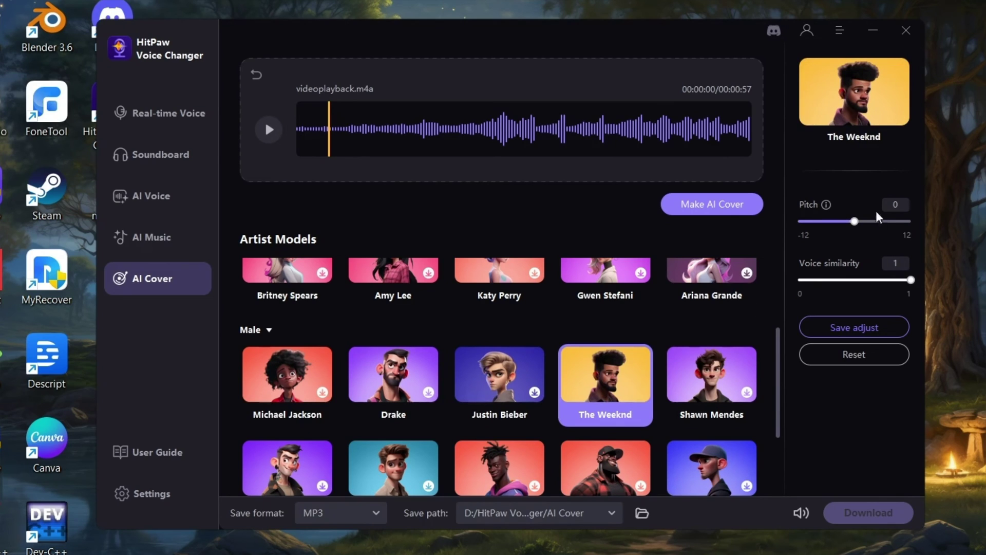
left_click_drag(911, 280, 852, 296)
left_click(854, 327)
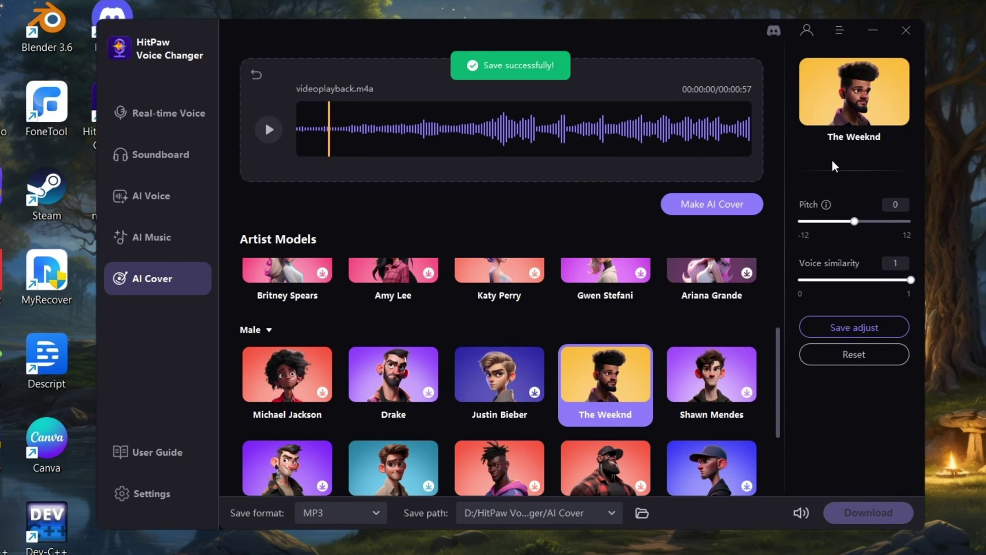
left_click(711, 208)
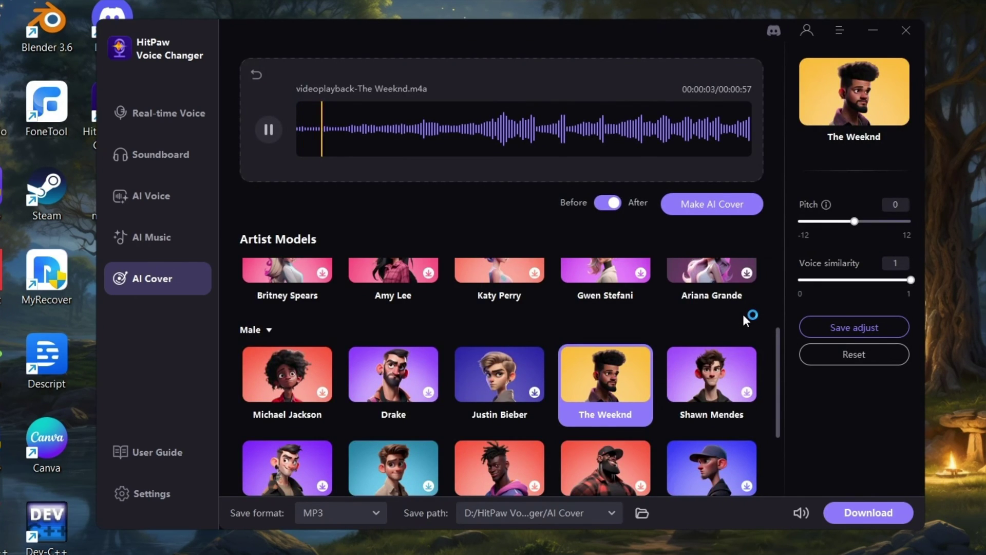
Make a Taylor Swift cover, then play the Ariana Grande cover's After version.
scroll(499, 309, "up", 3)
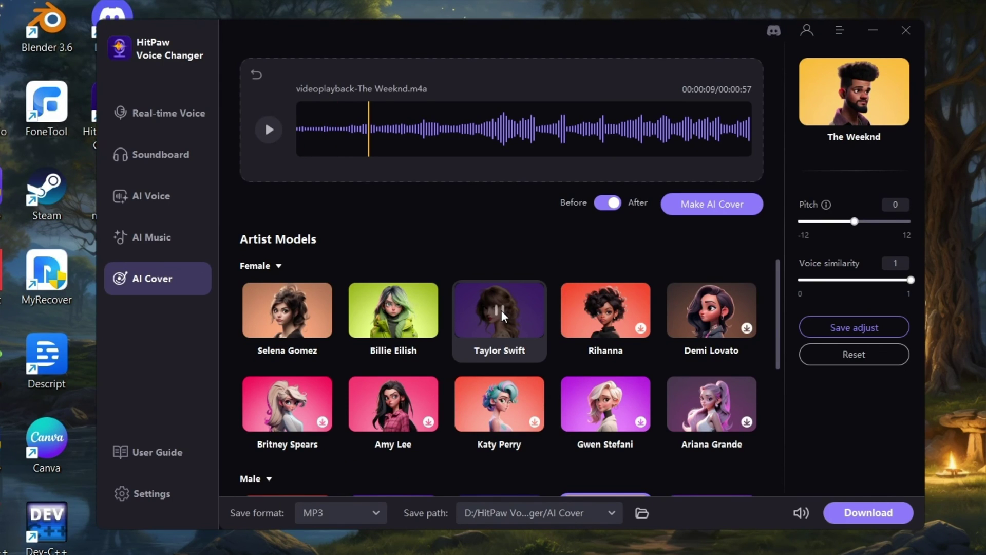
left_click(515, 316)
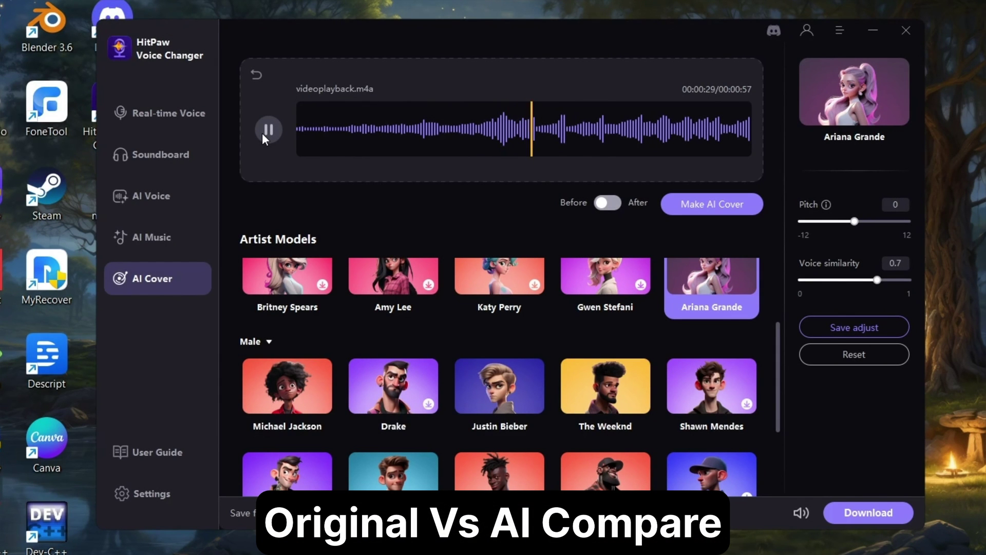
left_click(265, 131)
left_click(607, 203)
left_click(269, 131)
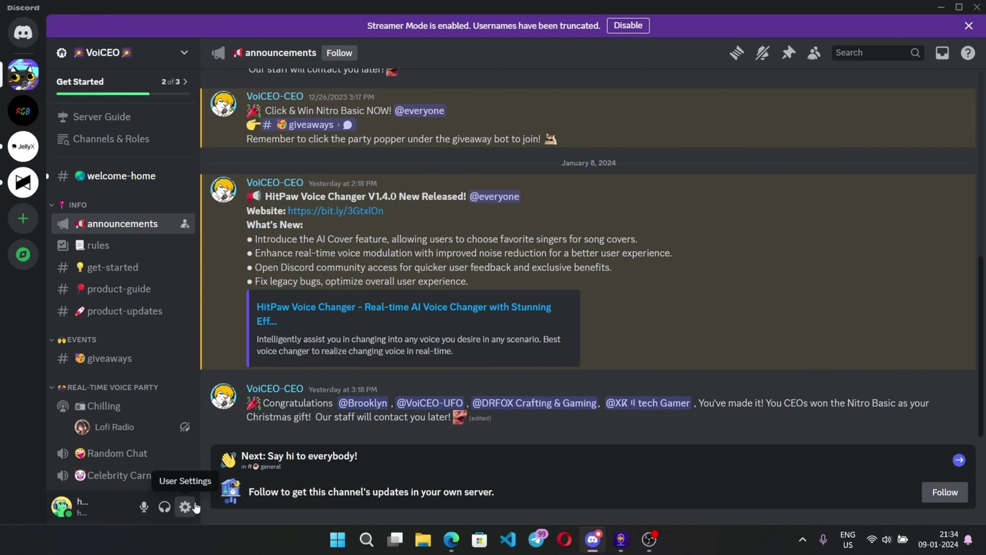
In Discord's Voice & Video settings, set the input device to HitPaw Virtual Audio Input and check the output devices.
left_click(191, 504)
left_click(229, 352)
scroll(230, 360, "down", 3)
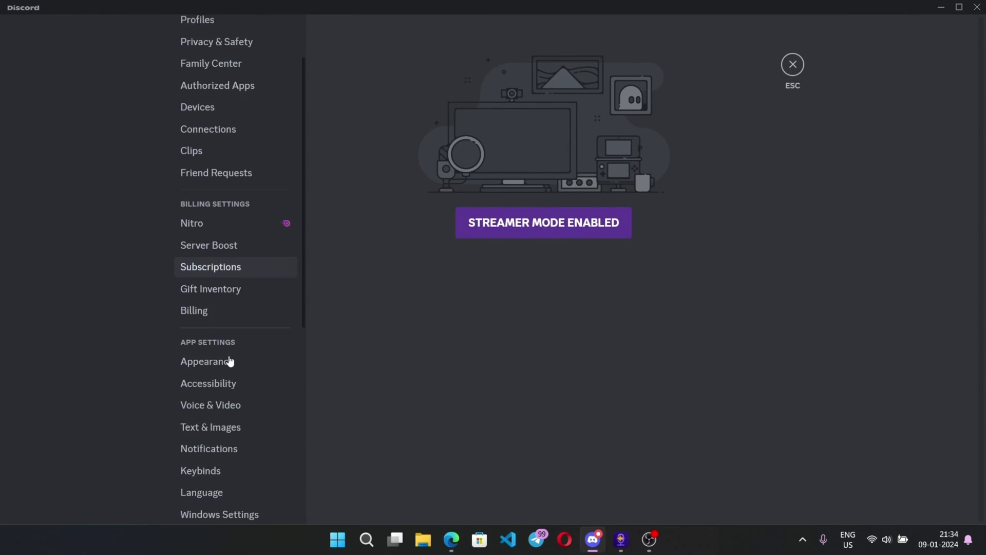
left_click(226, 328)
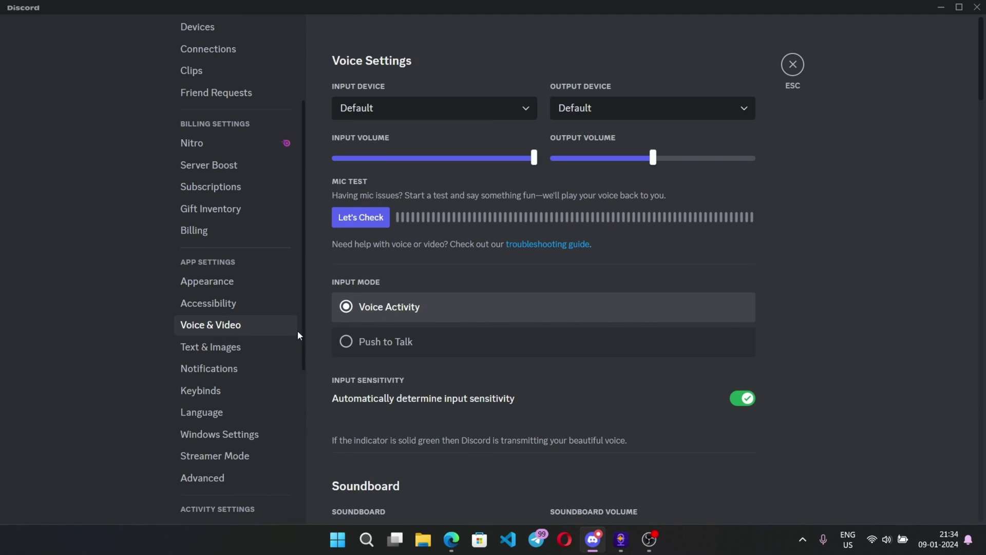
left_click(487, 117)
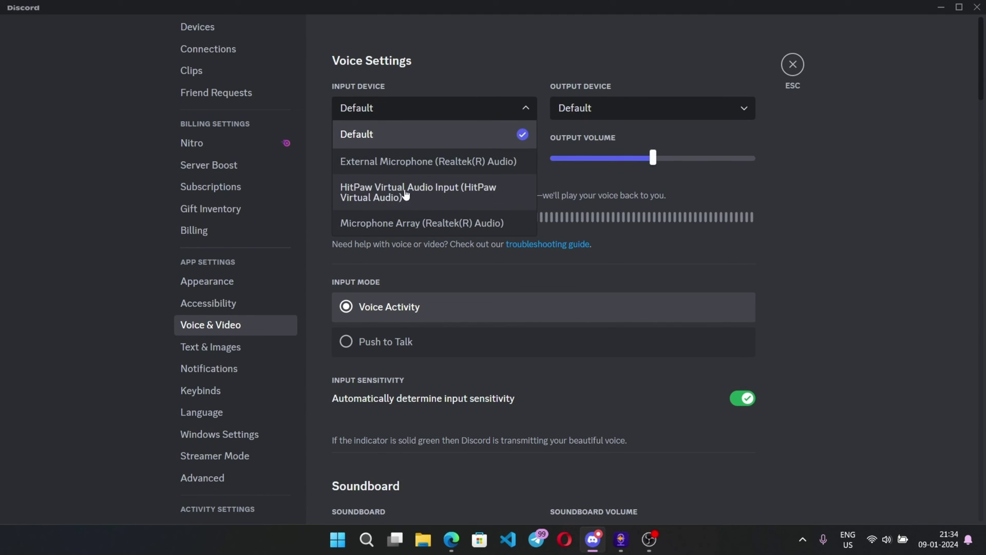
left_click(449, 194)
left_click(617, 107)
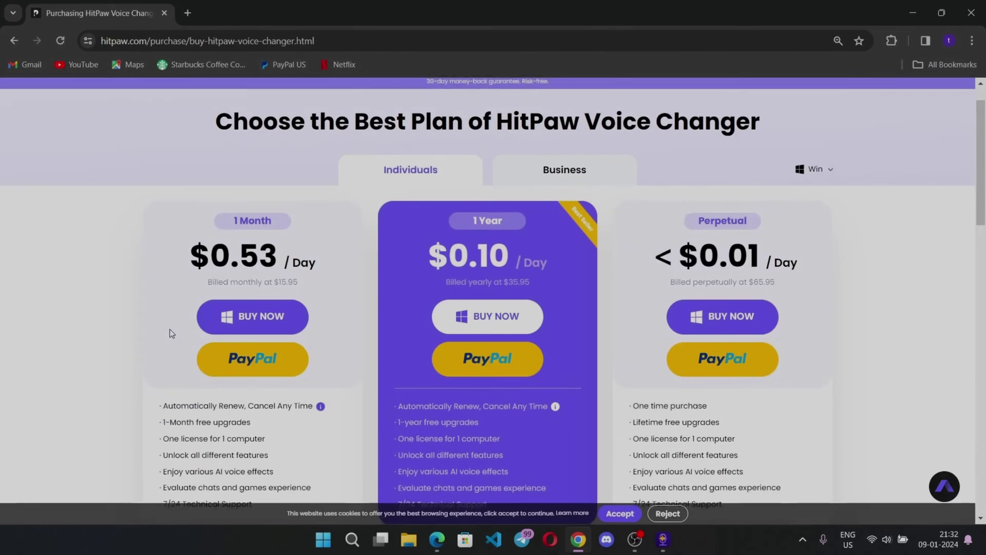
scroll(170, 329, "down", 1)
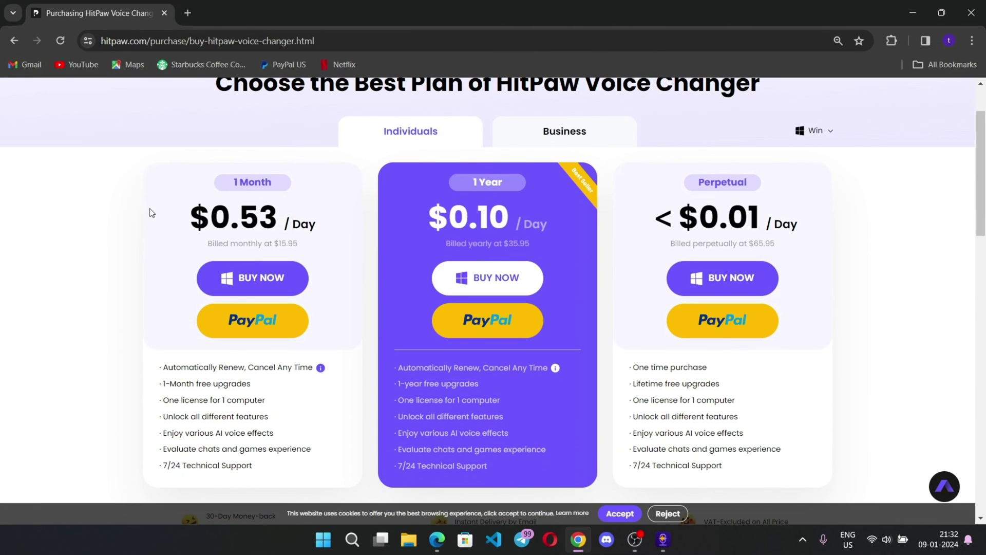